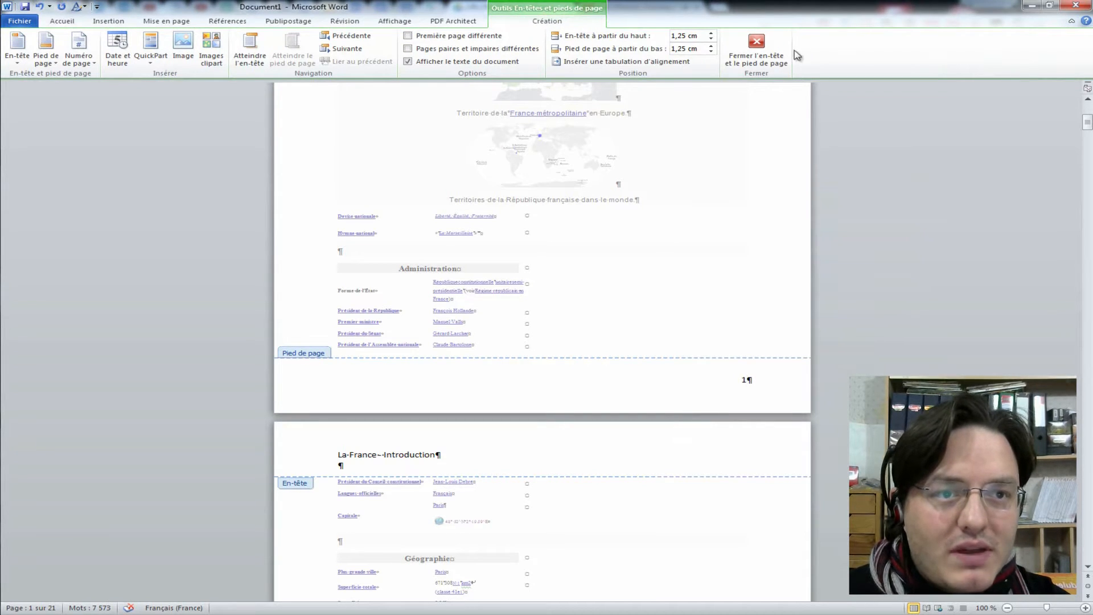
# Close header and footer editing and return to the document body
pyautogui.click(763, 50)
pyautogui.click(882, 192)
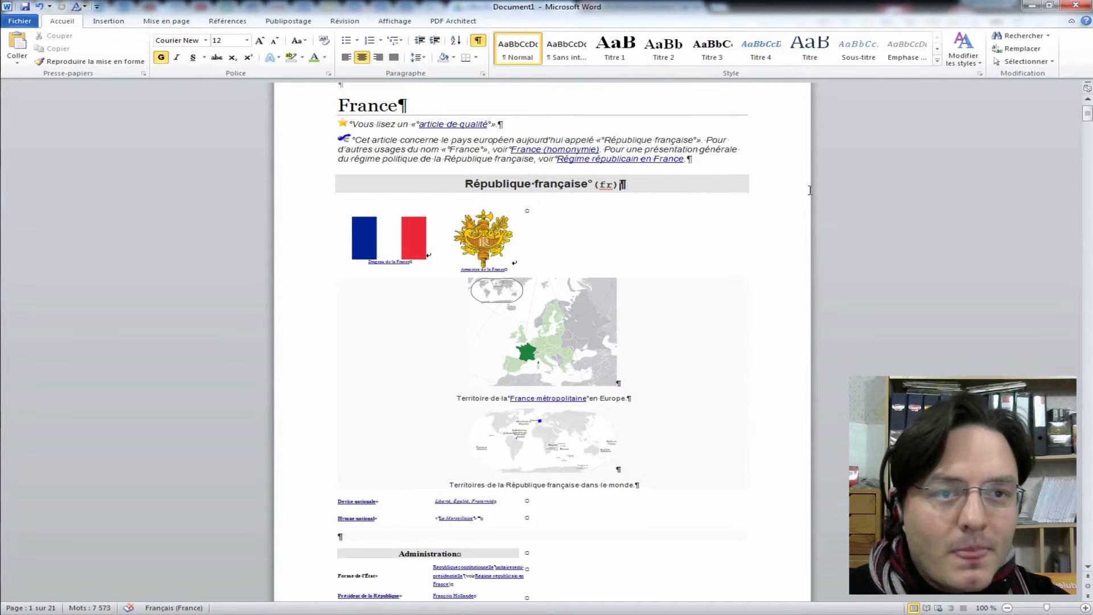
pyautogui.scroll(1, 880, 192)
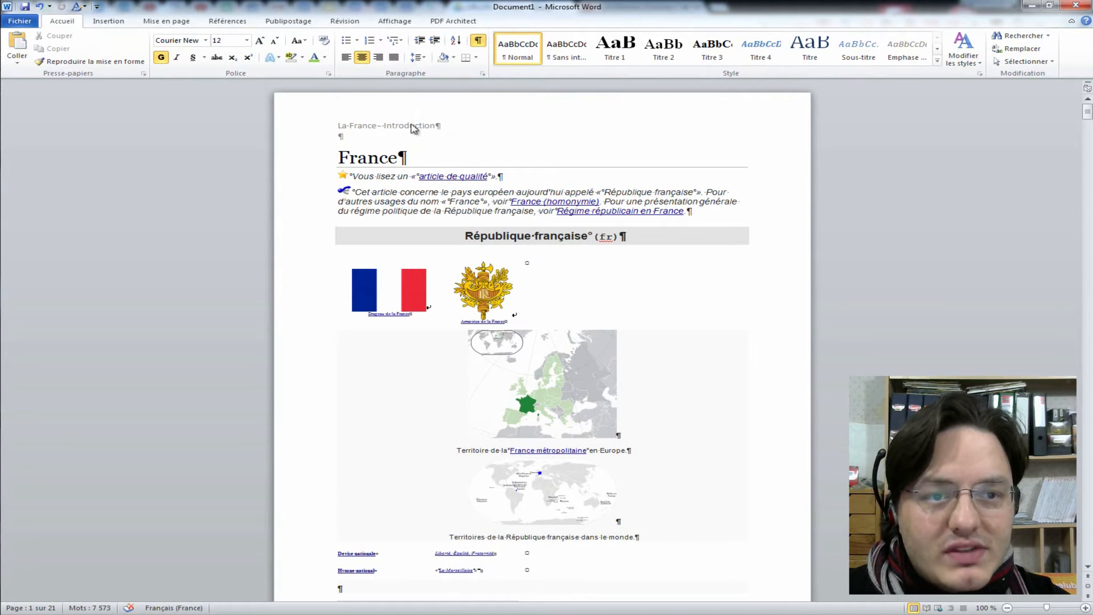
# Place the insertion point at the end of the introduction text on page 4, just before the Sommaire heading
pyautogui.scroll(-3, 415, 130)
pyautogui.scroll(-3, 571, 268)
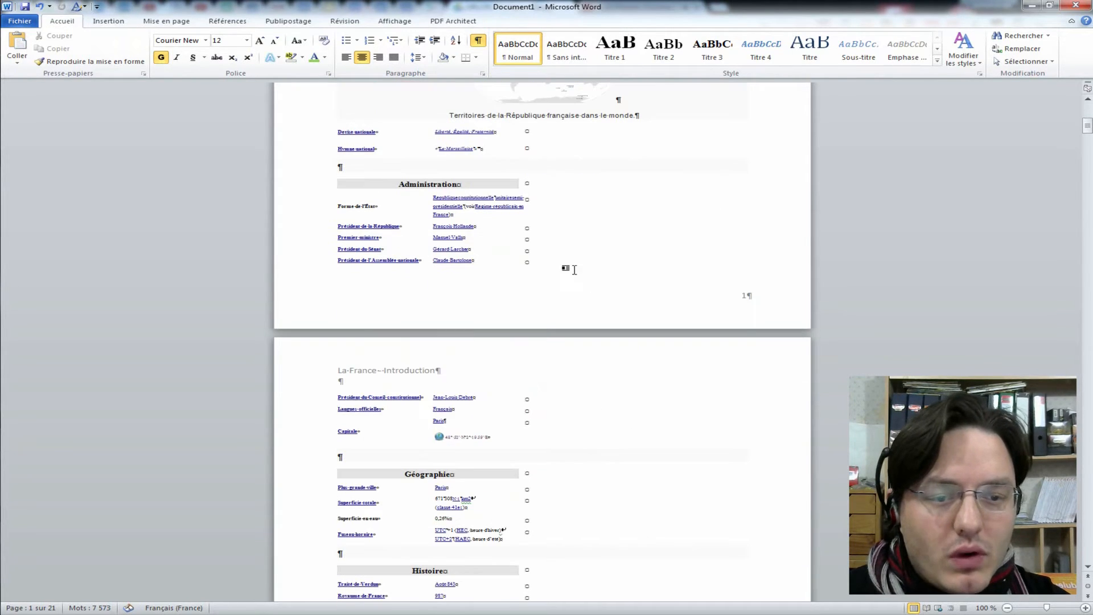
pyautogui.scroll(-6, 723, 385)
pyautogui.scroll(-7, 530, 398)
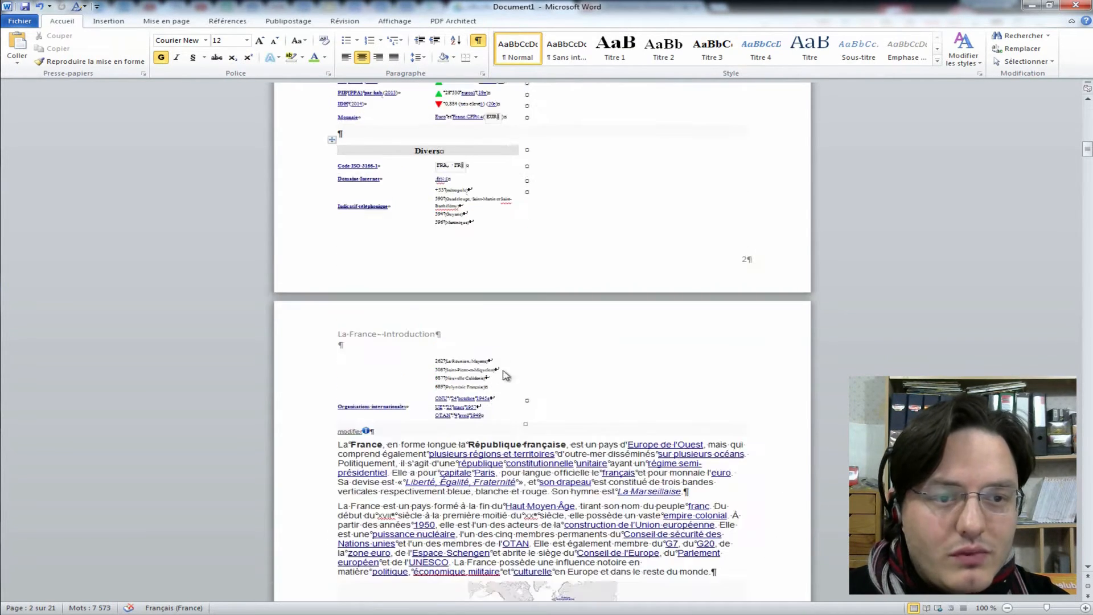
pyautogui.scroll(-6, 571, 218)
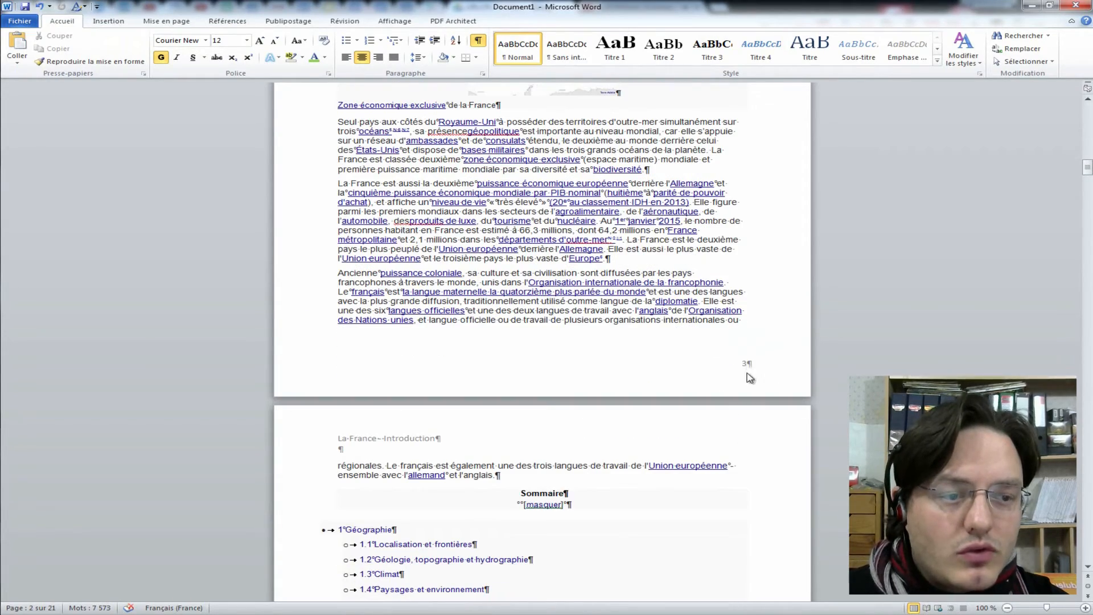
pyautogui.scroll(-2, 647, 271)
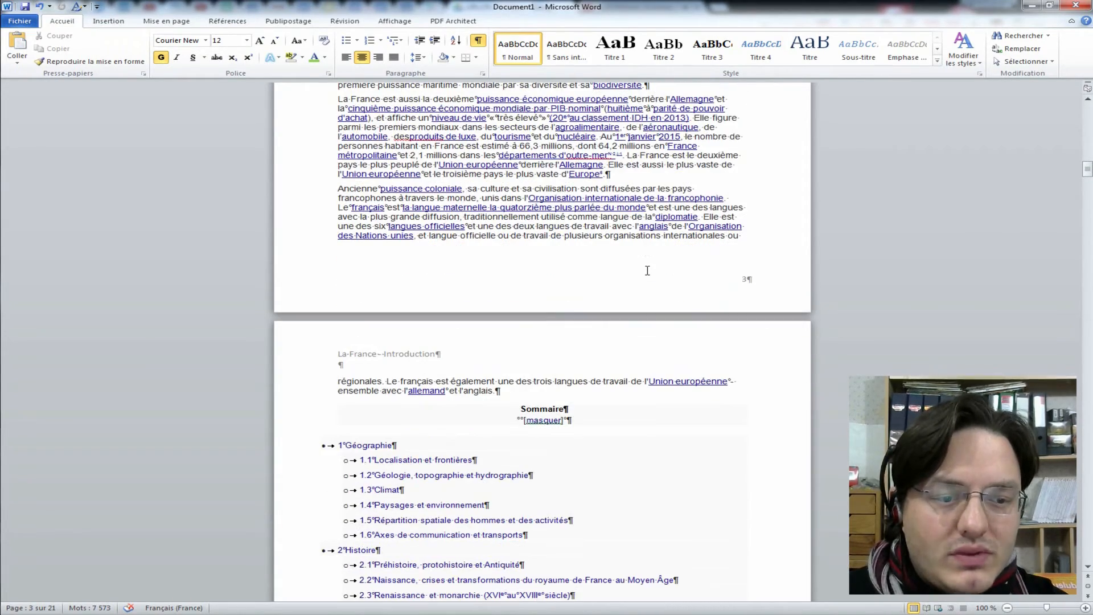
pyautogui.click(513, 390)
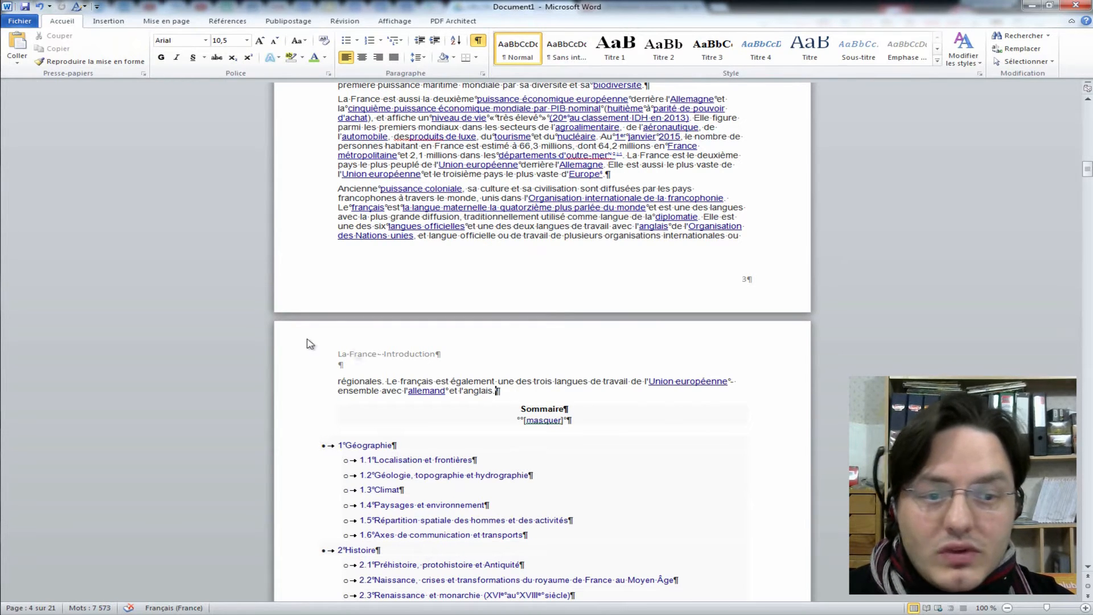
pyautogui.scroll(-1, 510, 339)
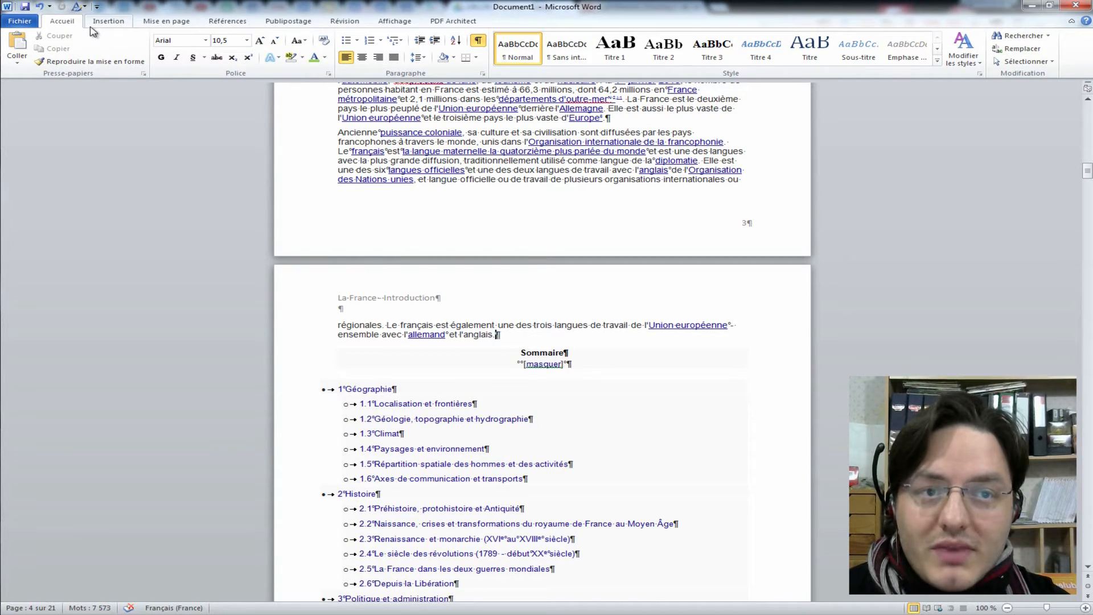
# Try a plain page break before the Sommaire heading and remove it again
pyautogui.click(108, 21)
pyautogui.click(77, 50)
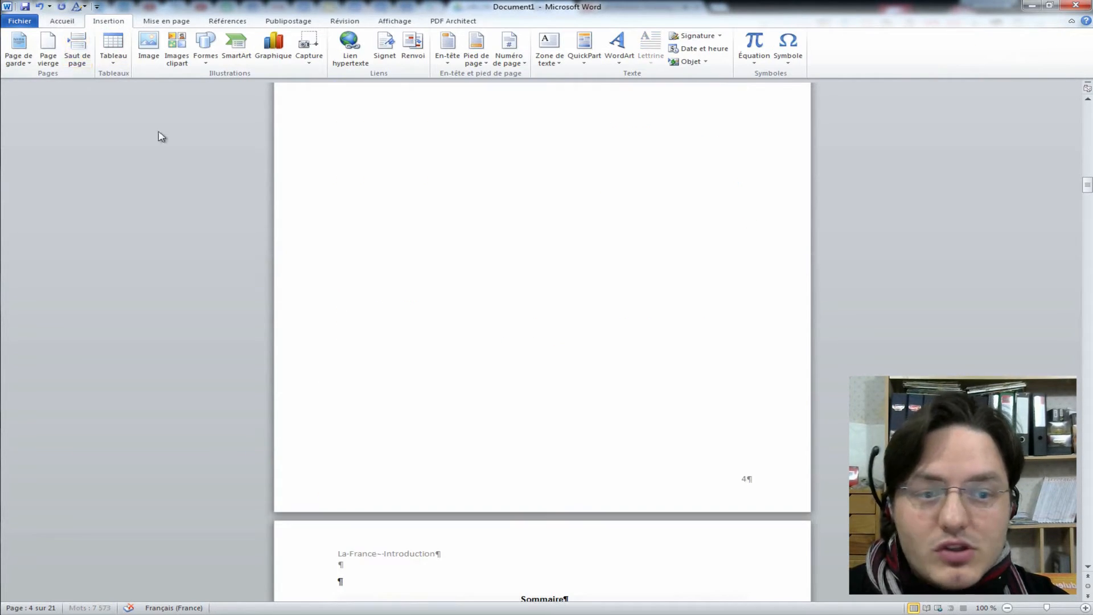
pyautogui.scroll(-4, 733, 310)
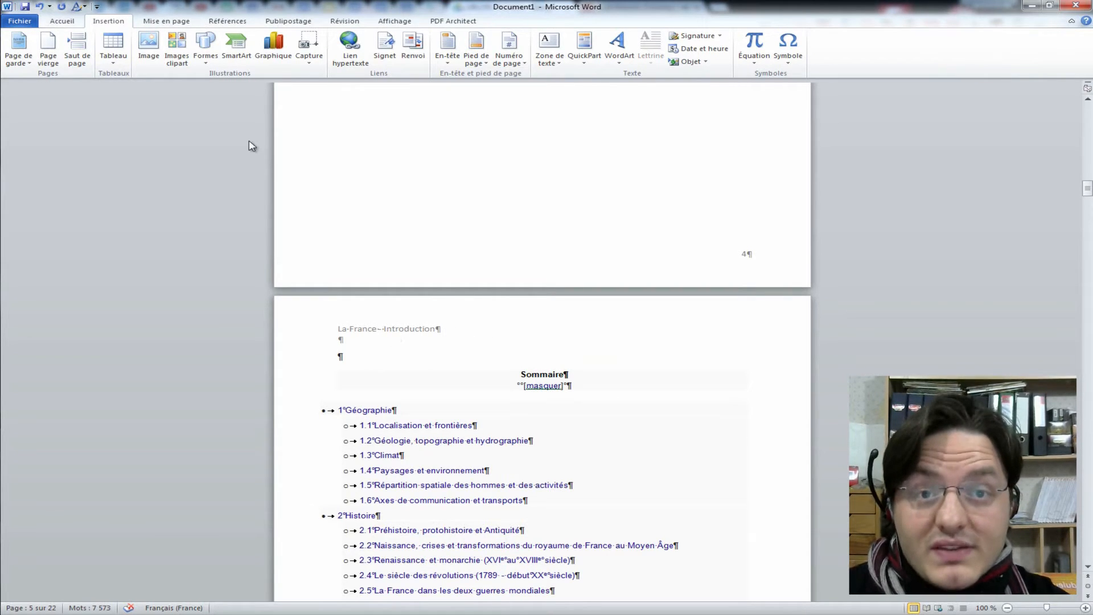
pyautogui.press('BackSpace')
pyautogui.scroll(1, 448, 151)
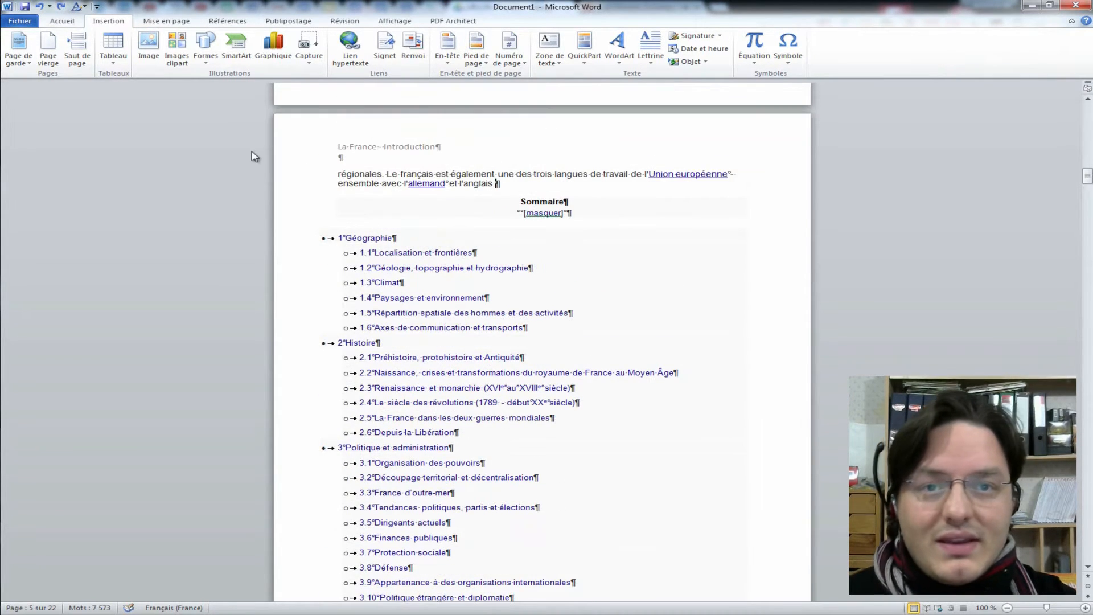
# Insert a next-page section break (Page suivante) between the introduction text and the Sommaire heading
pyautogui.click(168, 21)
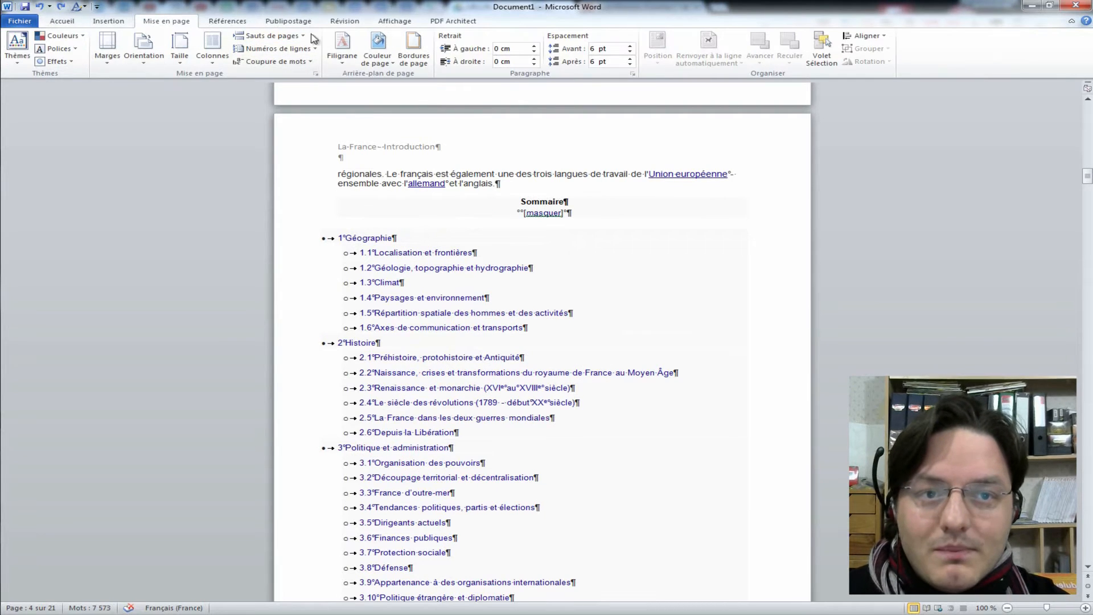
pyautogui.click(272, 35)
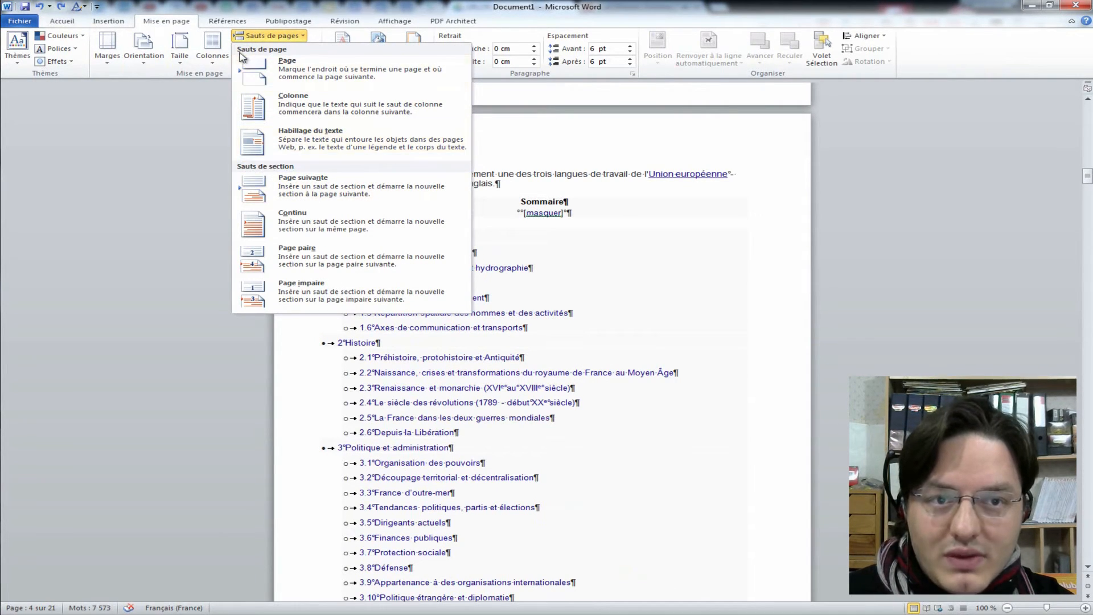
pyautogui.click(341, 188)
# Open the header of the Sommaire section on page 5 and unlink it from the previous section
pyautogui.scroll(-5, 570, 254)
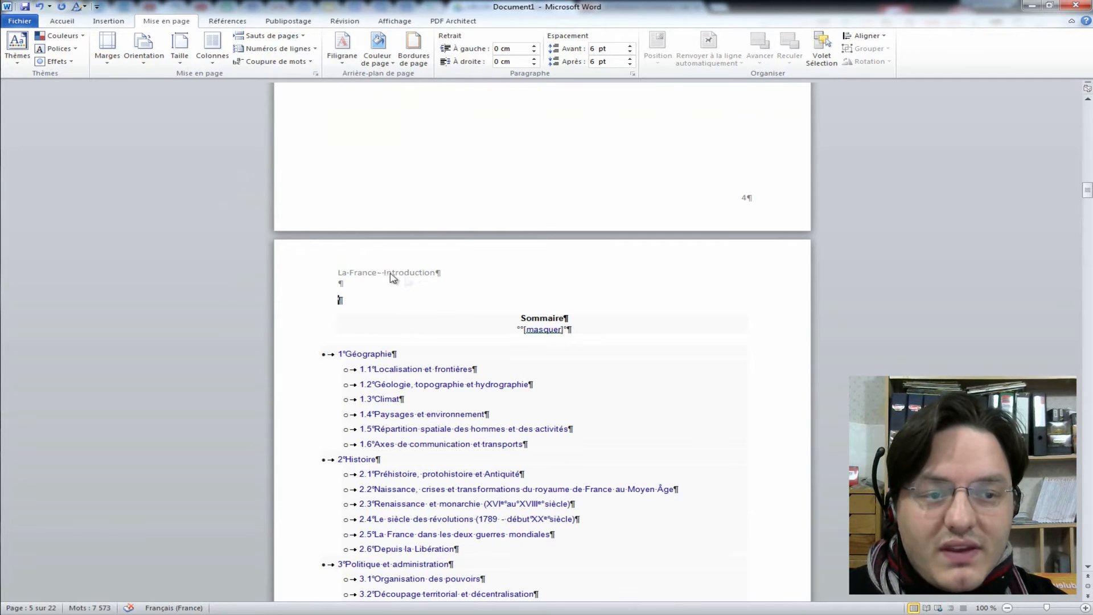
pyautogui.doubleClick(375, 270)
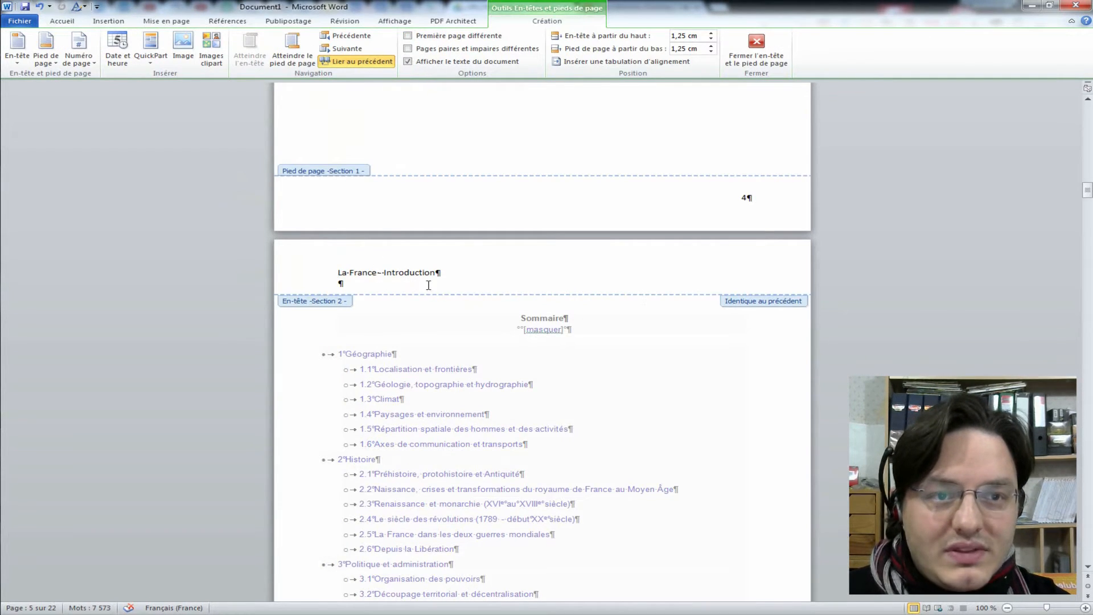
pyautogui.click(363, 63)
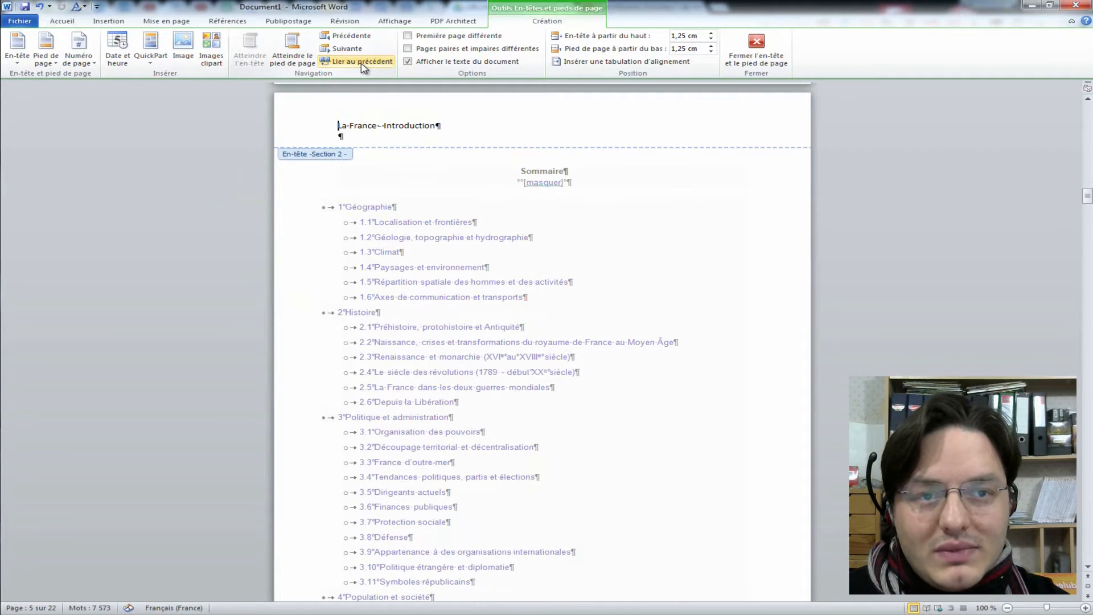
pyautogui.scroll(5, 567, 222)
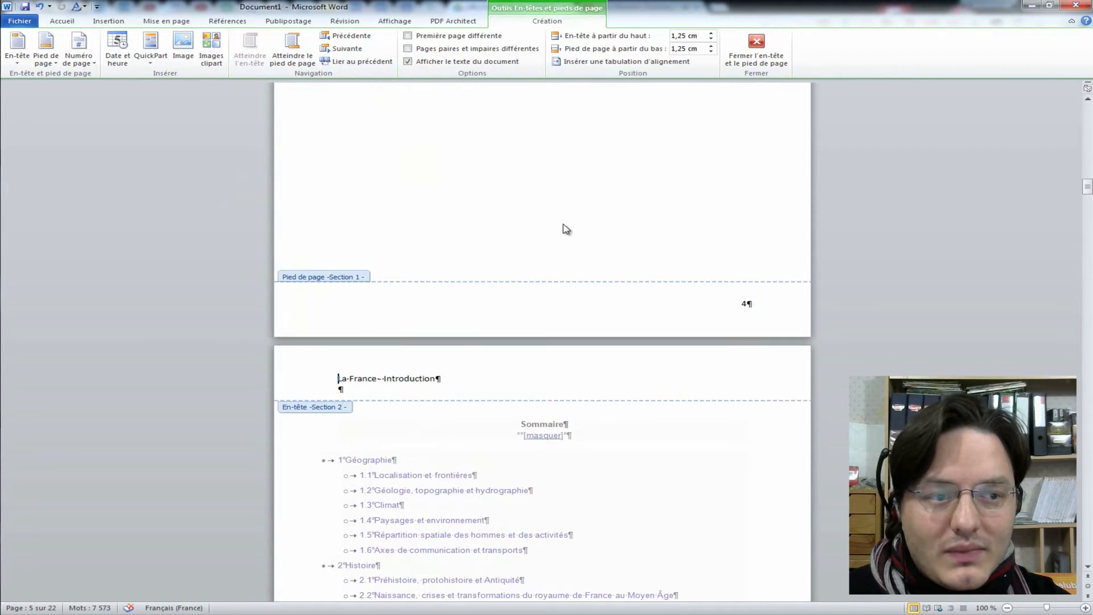
# Replace "Introduction" with "Sommaire" in the section 2 header and leave header editing
pyautogui.scroll(-3, 500, 246)
pyautogui.moveTo(385, 266); pyautogui.dragTo(439, 266)
pyautogui.write('Sommaire')
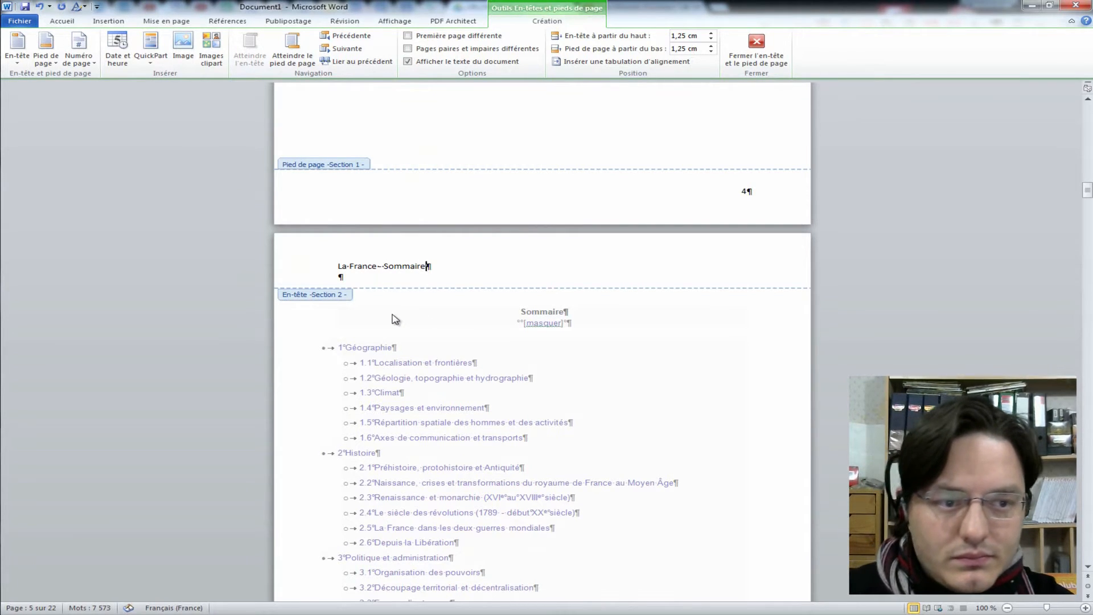
pyautogui.press('Down')
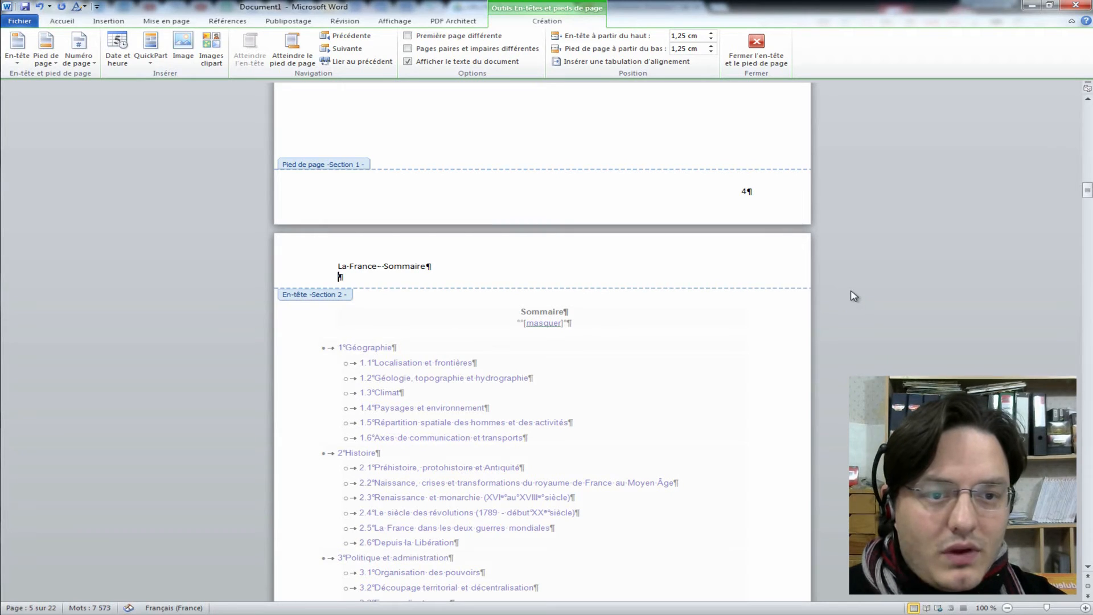
pyautogui.click(756, 44)
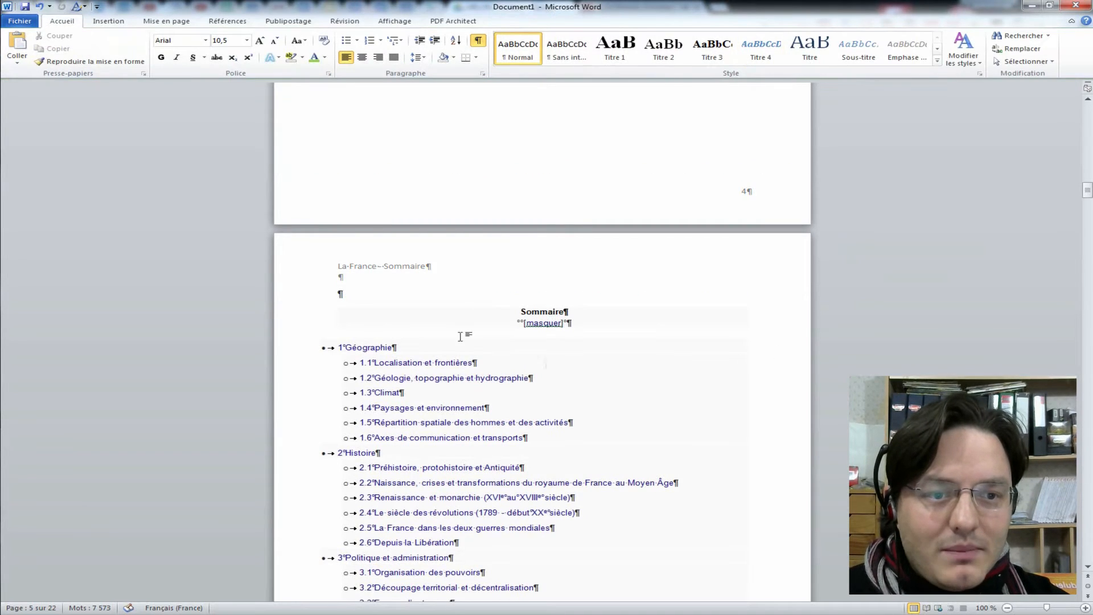
# Review the headers and page numbers on the pages before and after the section break
pyautogui.scroll(20, 574, 319)
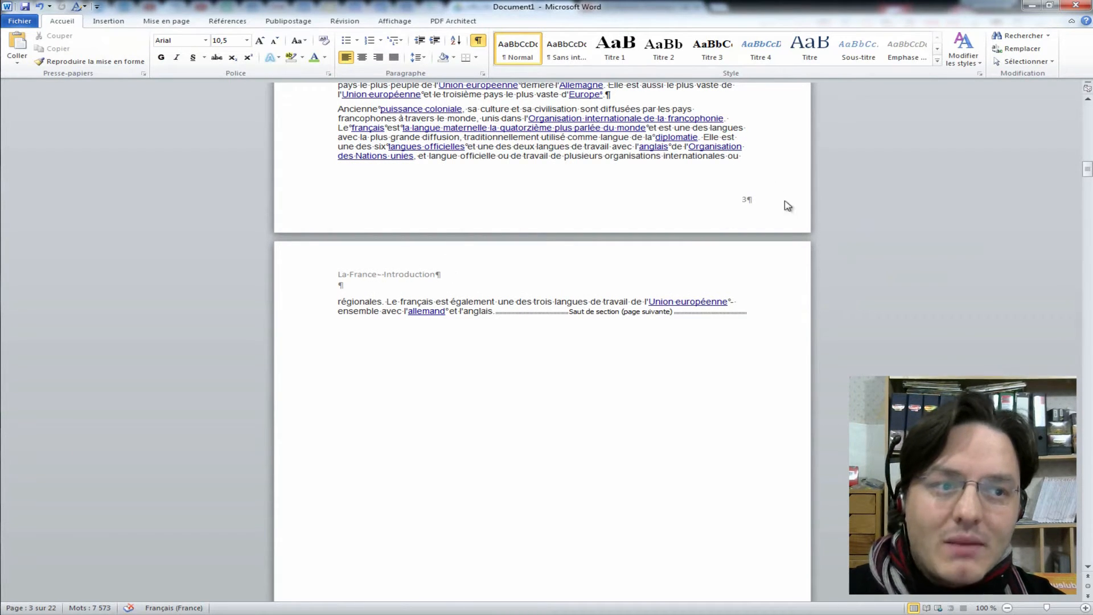
pyautogui.scroll(-20, 763, 234)
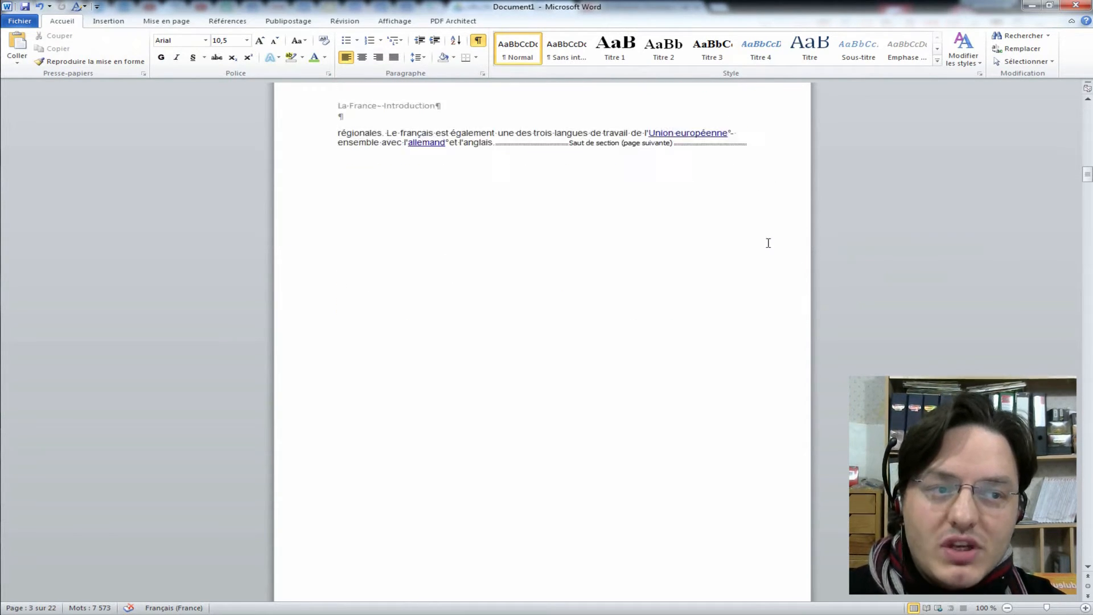
pyautogui.scroll(-20, 764, 365)
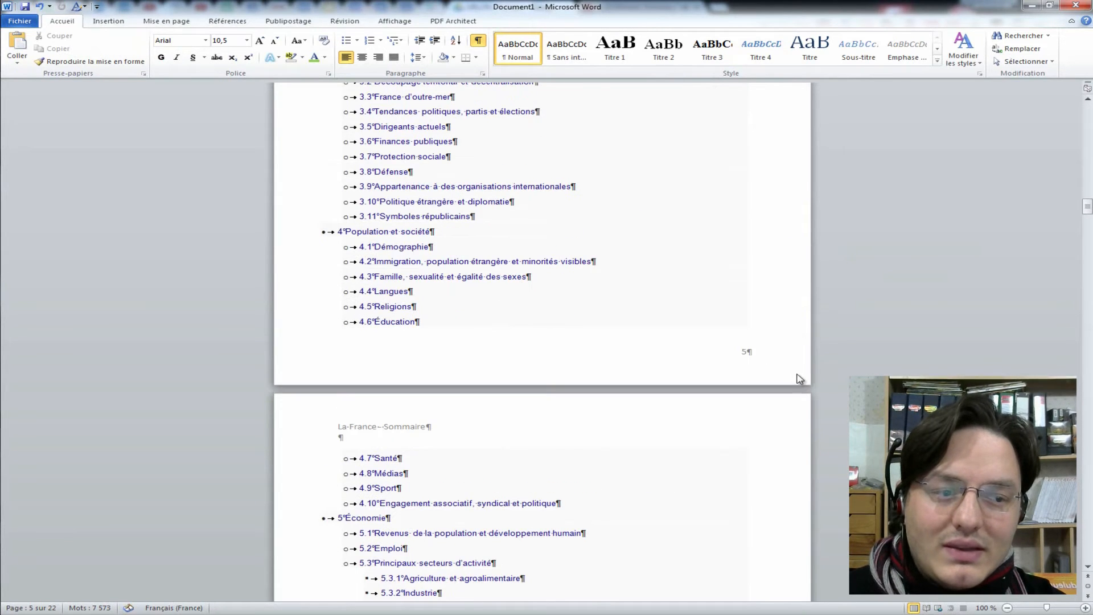
pyautogui.scroll(-3, 772, 343)
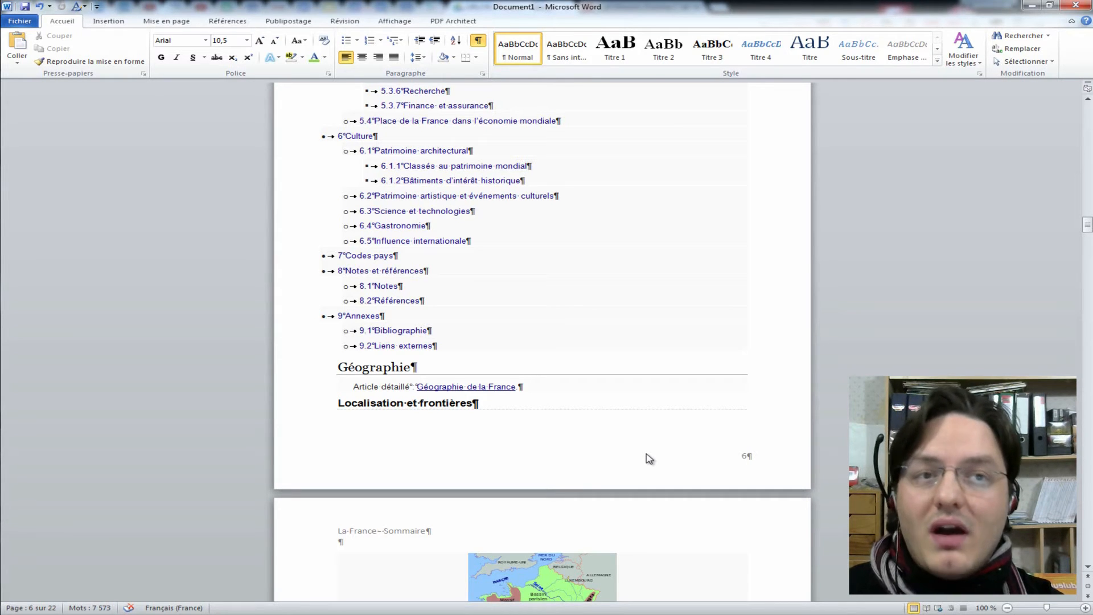
pyautogui.scroll(15, 786, 314)
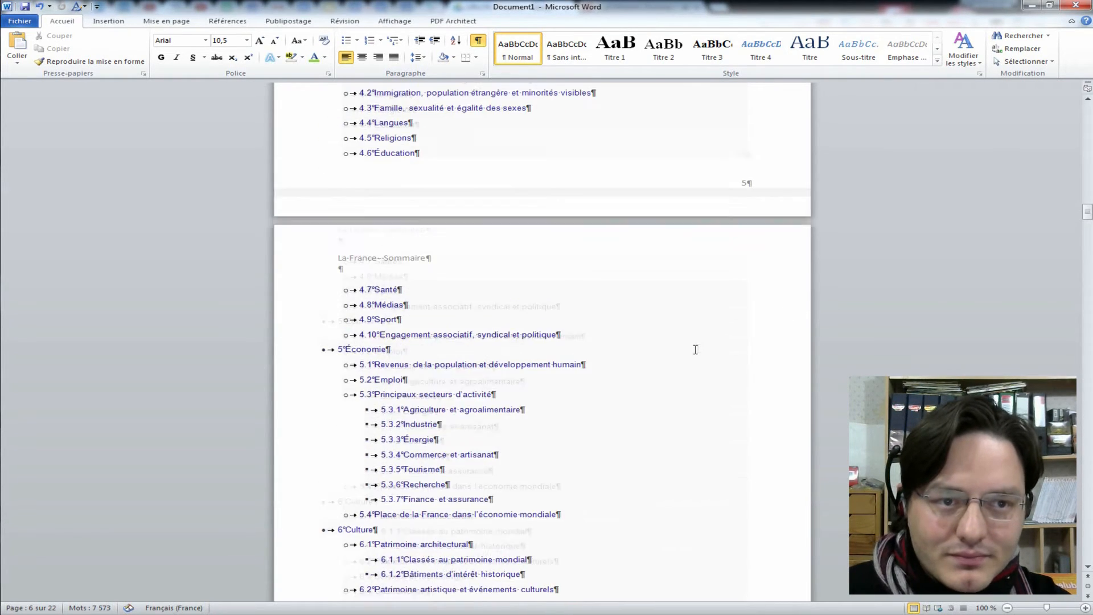
# Insert a next-page section break (Page suivante) directly before the Géographie heading on page 6
pyautogui.scroll(-15, 595, 290)
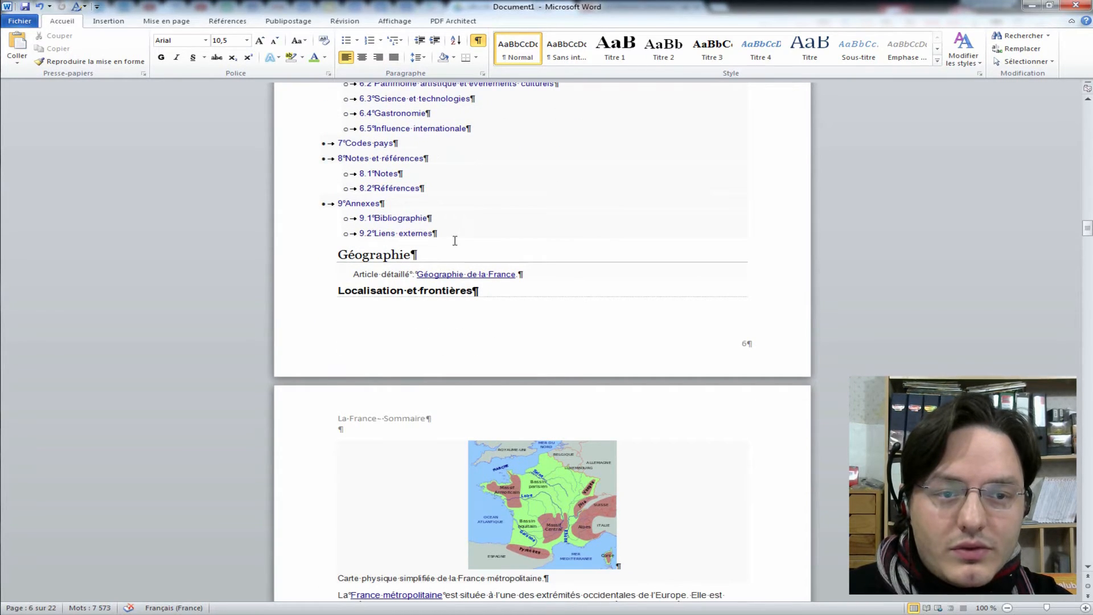
pyautogui.click(339, 255)
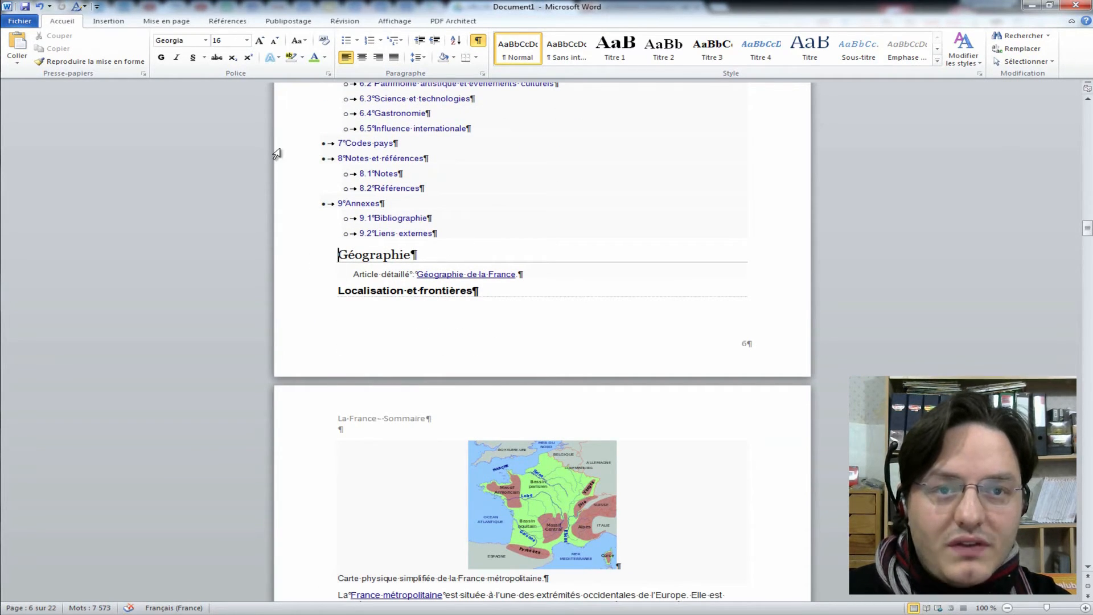
pyautogui.click(169, 25)
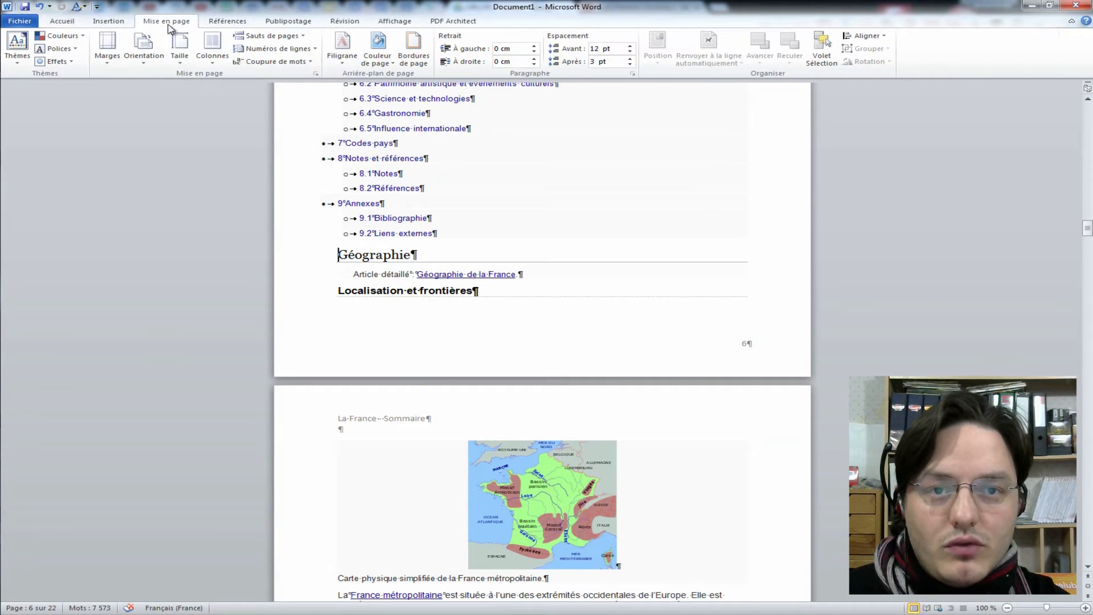
pyautogui.click(302, 36)
pyautogui.click(325, 187)
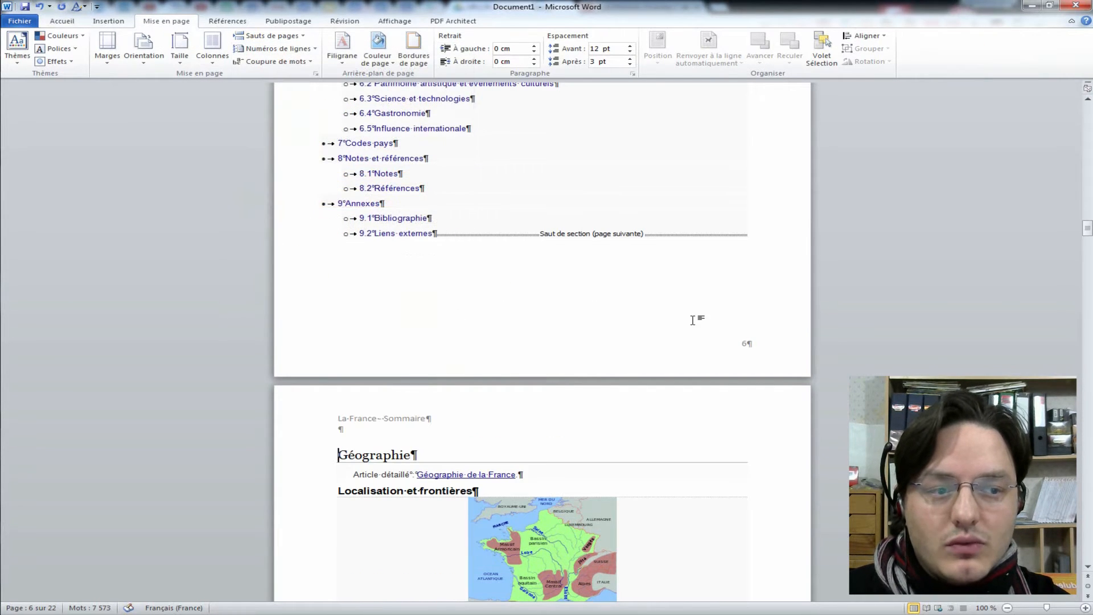
# Unlink the Géographie section's header from the previous section and replace "Sommaire" with "Géographie" in it
pyautogui.scroll(-3, 450, 315)
pyautogui.doubleClick(406, 310)
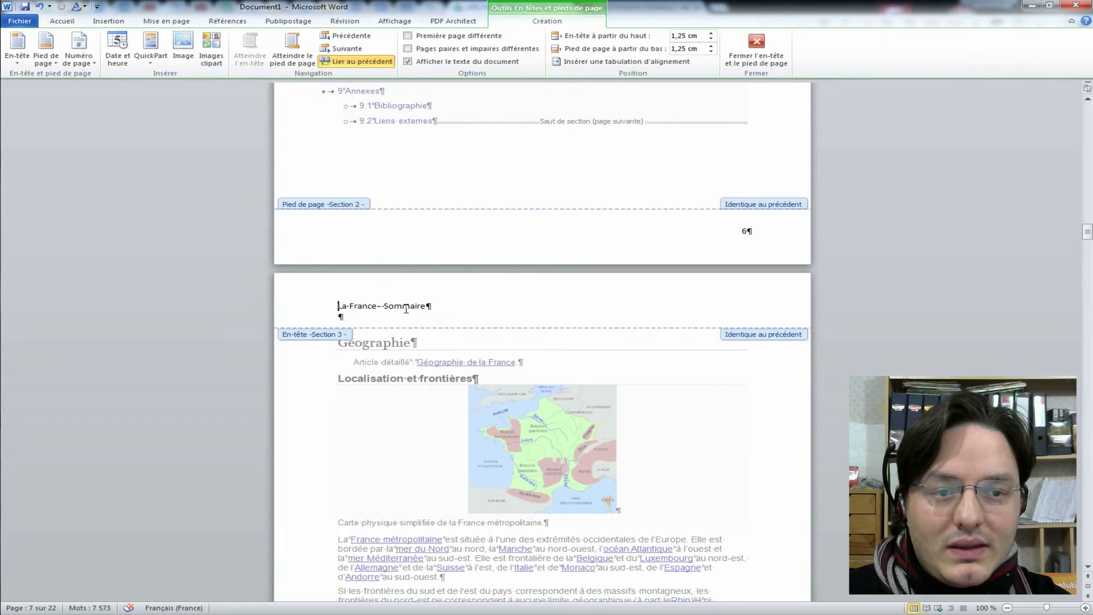
pyautogui.click(362, 61)
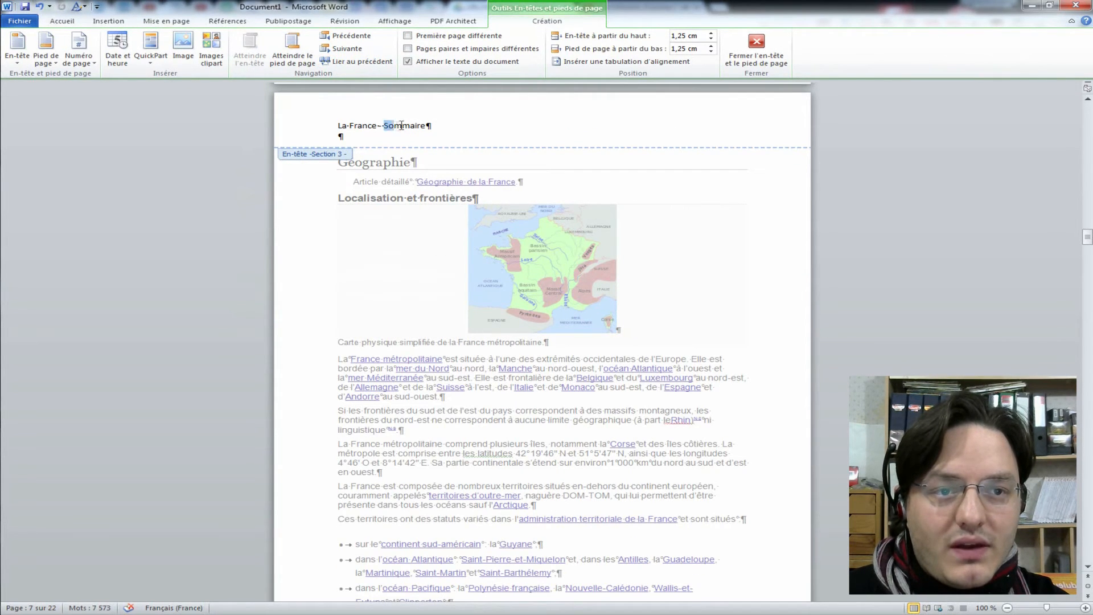
pyautogui.moveTo(397, 125); pyautogui.dragTo(426, 125)
pyautogui.write('Géograph')
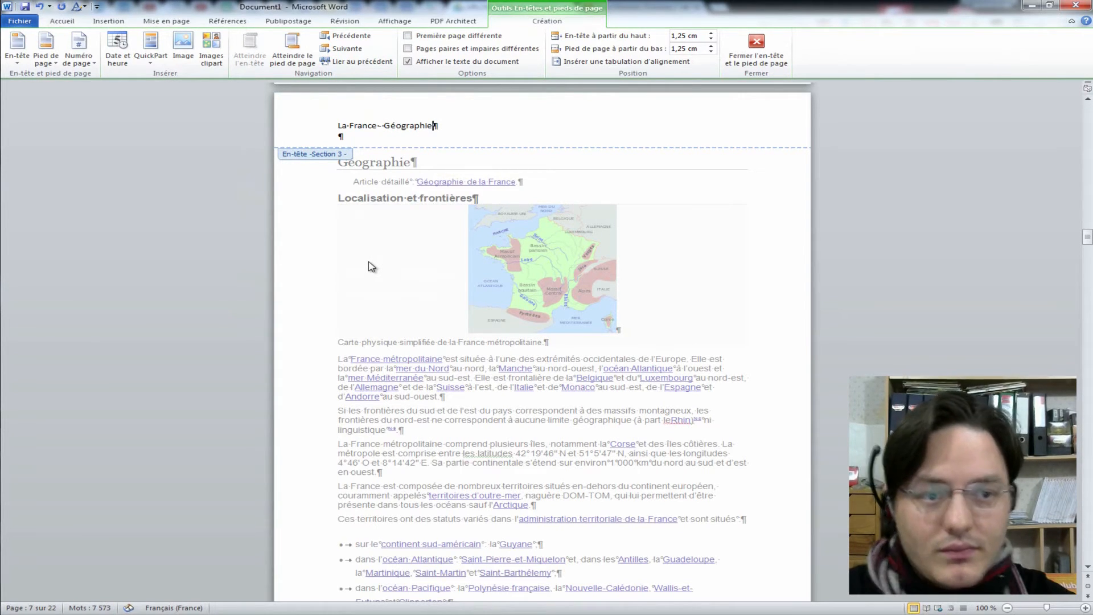
pyautogui.click(757, 49)
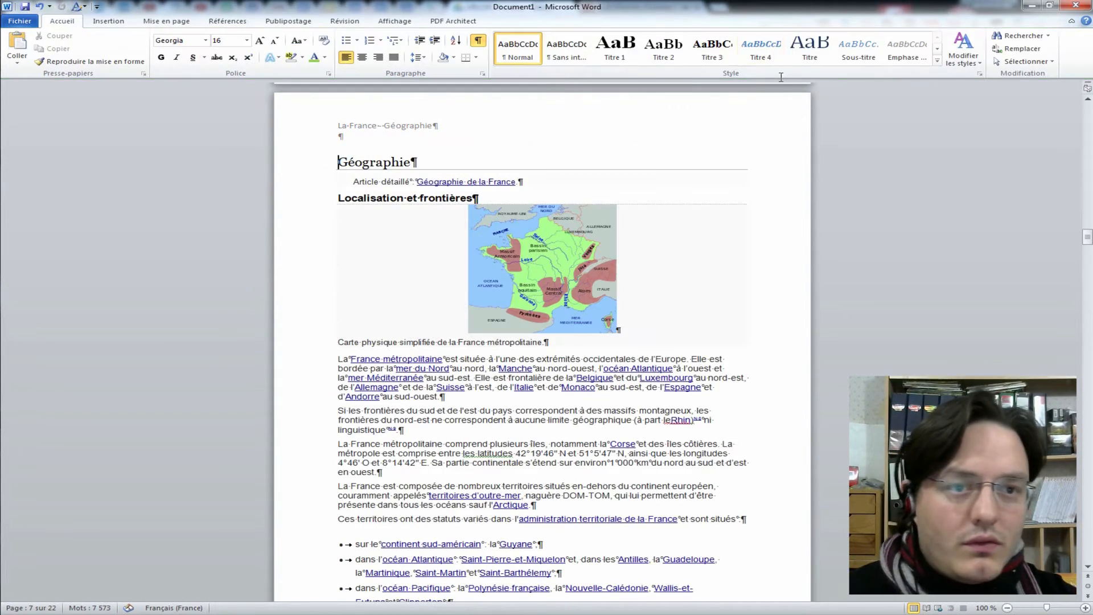
# Check the headers on the pages of the Sommaire section
pyautogui.scroll(3, 664, 258)
pyautogui.scroll(10, 663, 259)
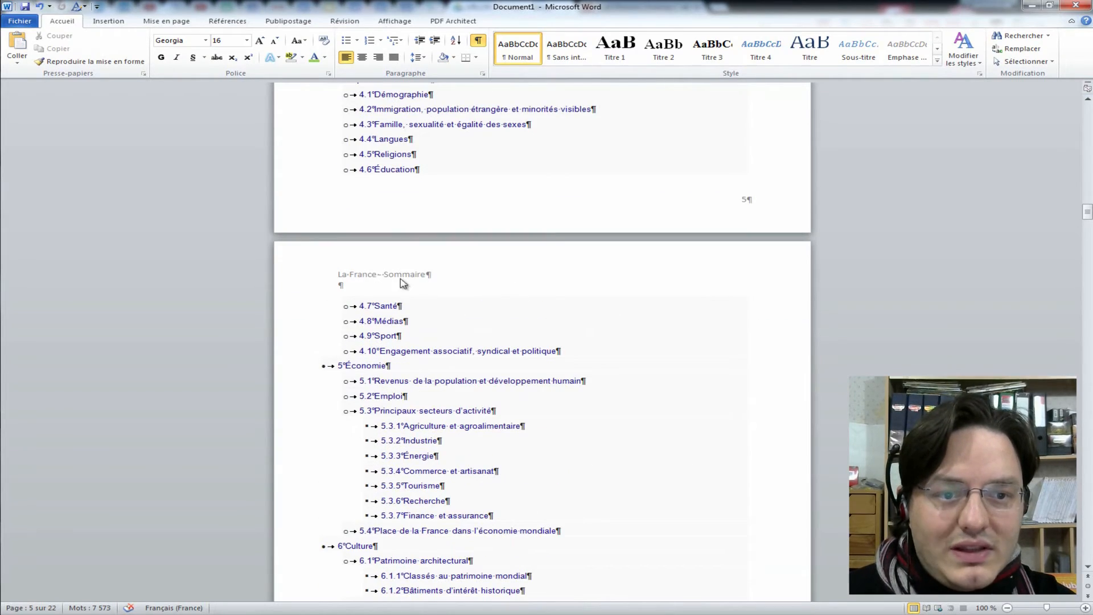
pyautogui.scroll(10, 471, 284)
pyautogui.scroll(-12, 470, 281)
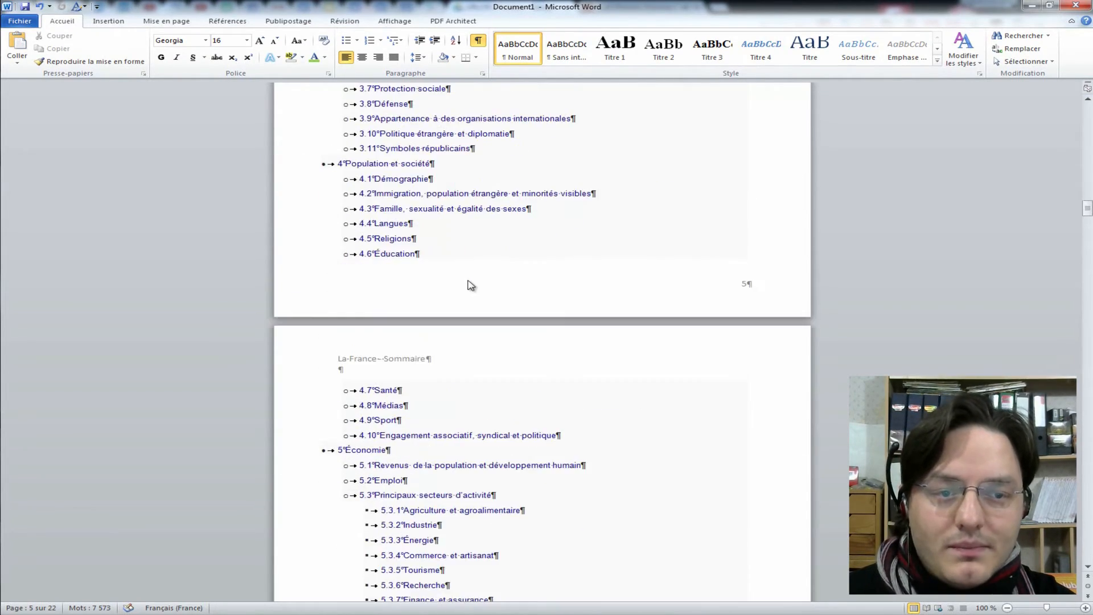
# Insert a next-page section break (Page suivante) directly before the Climat heading on page 8
pyautogui.scroll(-15, 518, 251)
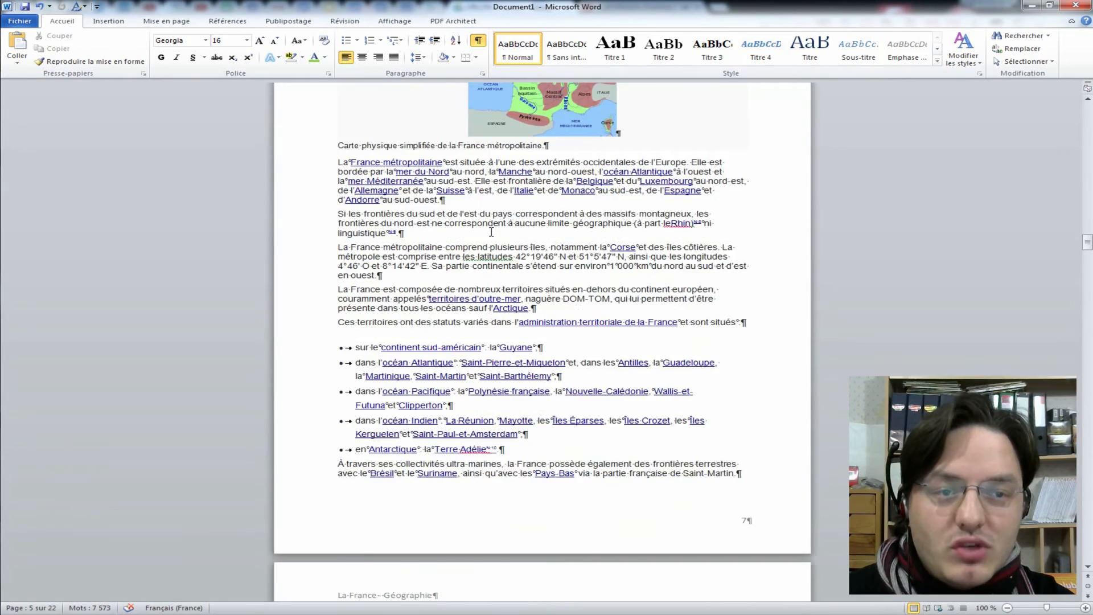
pyautogui.scroll(-15, 572, 295)
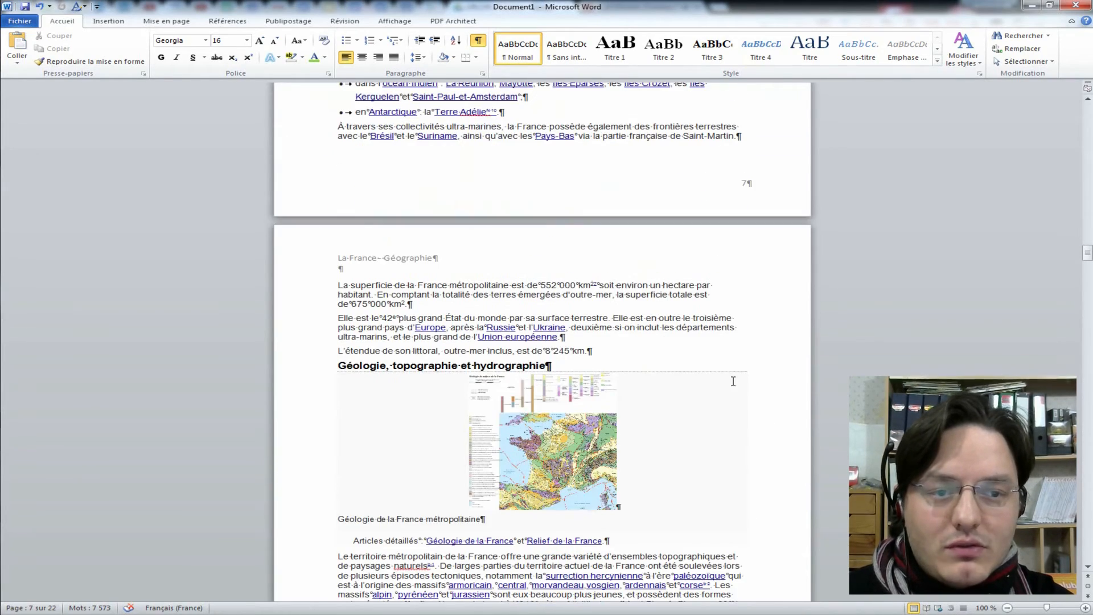
pyautogui.scroll(-5, 708, 366)
pyautogui.click(336, 362)
pyautogui.press('Return')
pyautogui.press('BackSpace')
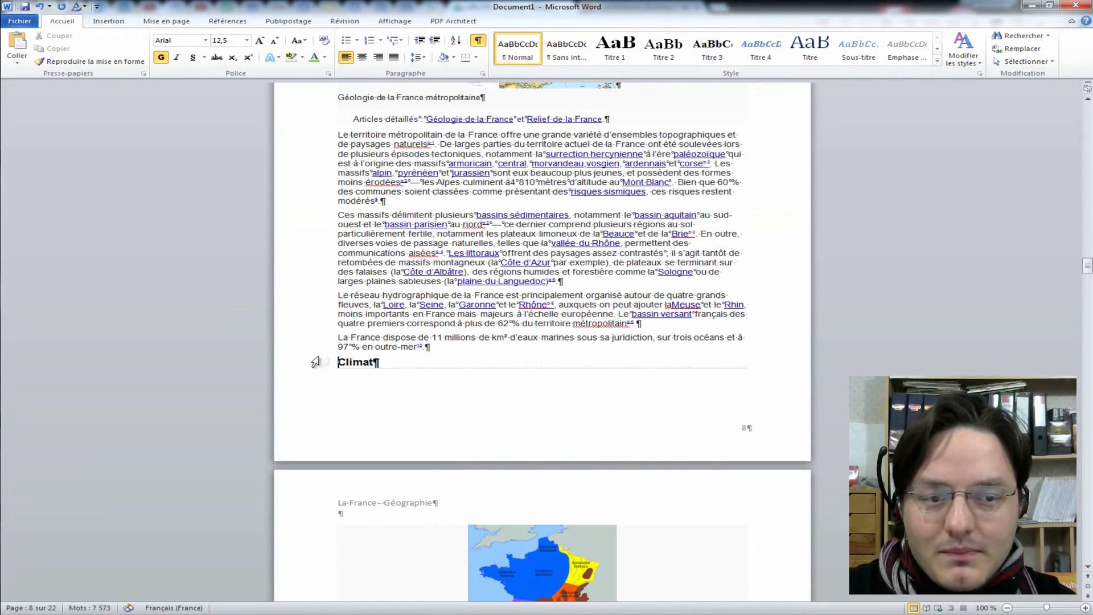
pyautogui.click(167, 22)
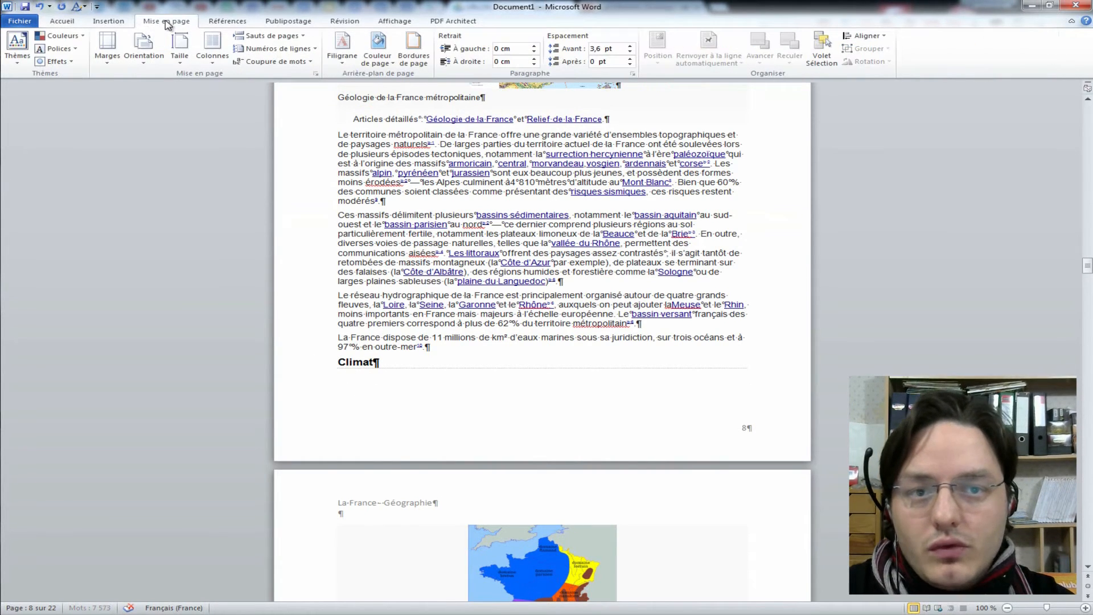
pyautogui.click(301, 38)
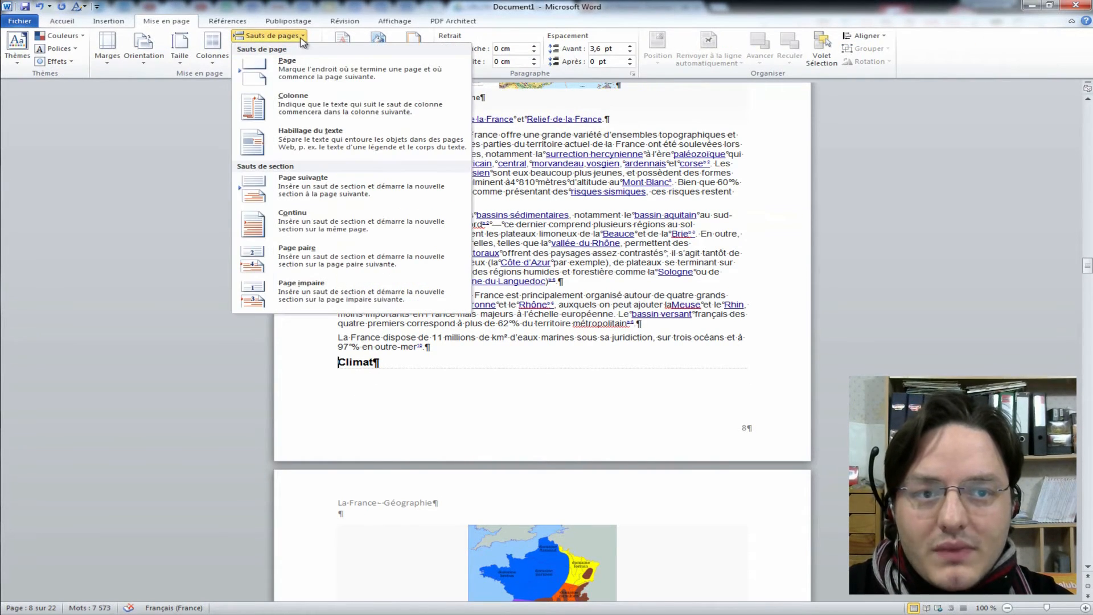
pyautogui.click(321, 189)
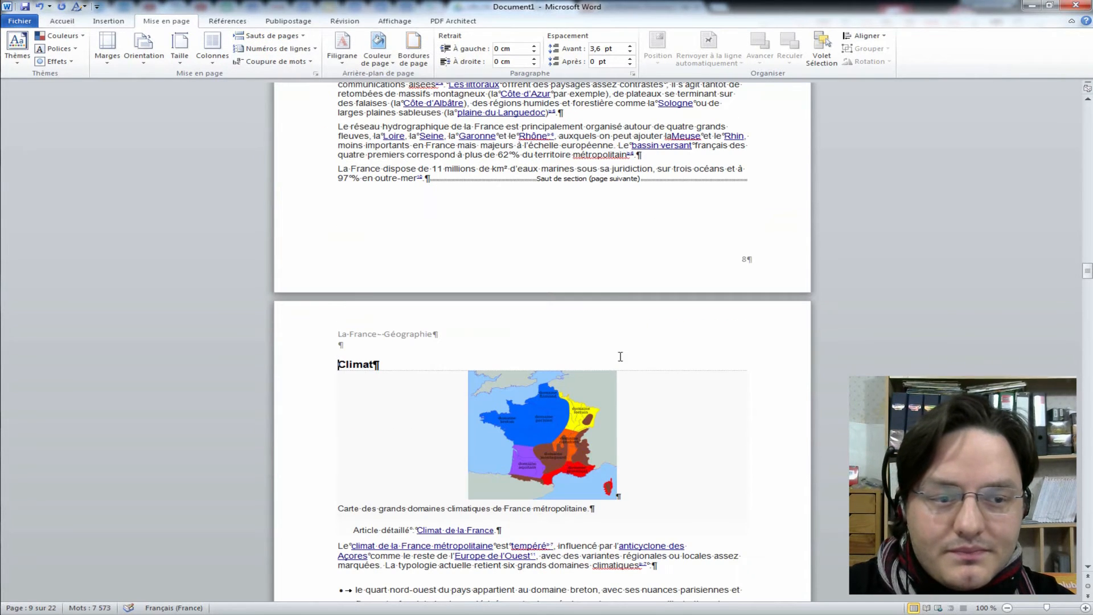
# Replace "Géographie" with "Annexes" in the header of the section starting at Climat
pyautogui.doubleClick(613, 332)
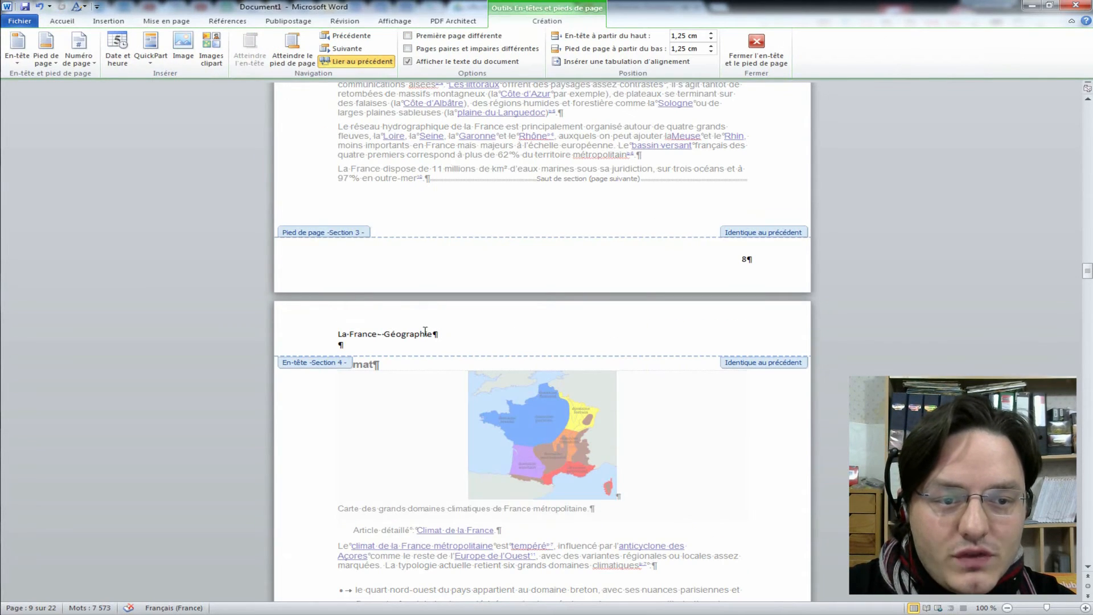
pyautogui.moveTo(434, 335); pyautogui.dragTo(391, 335)
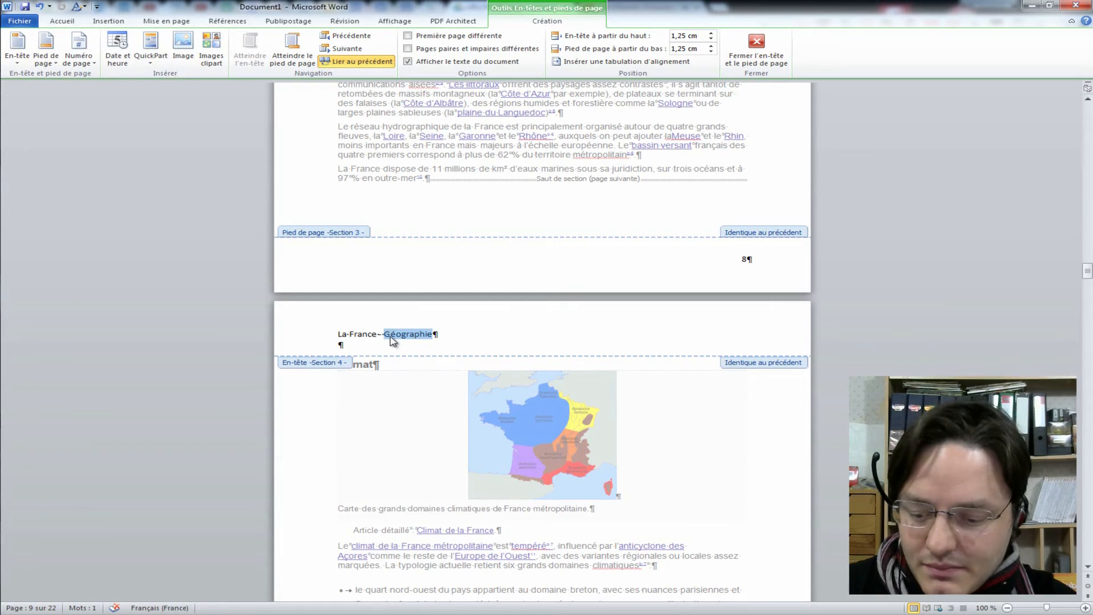
pyautogui.write('Annexes')
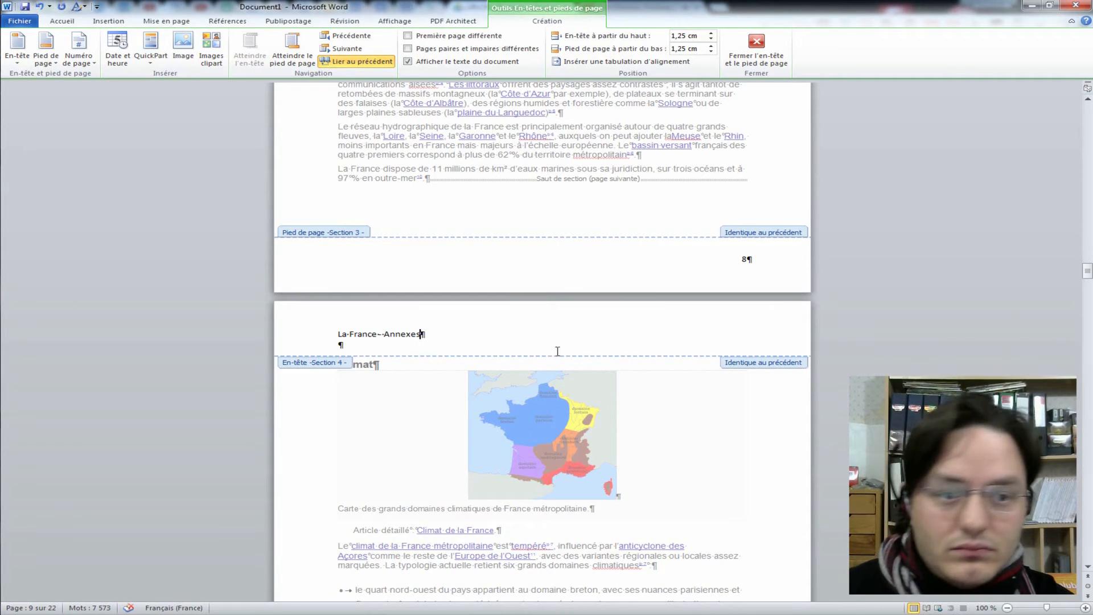
# Restart the page numbering of the section starting at Climat from 1, keeping the 1, 2, 3 number format
pyautogui.scroll(-15, 764, 373)
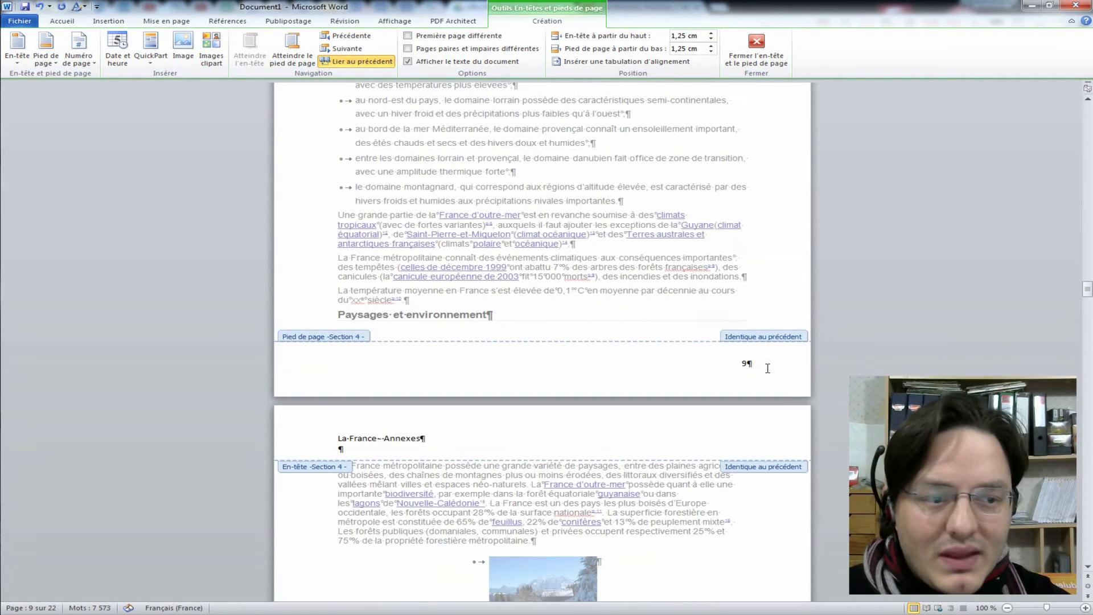
pyautogui.click(700, 361)
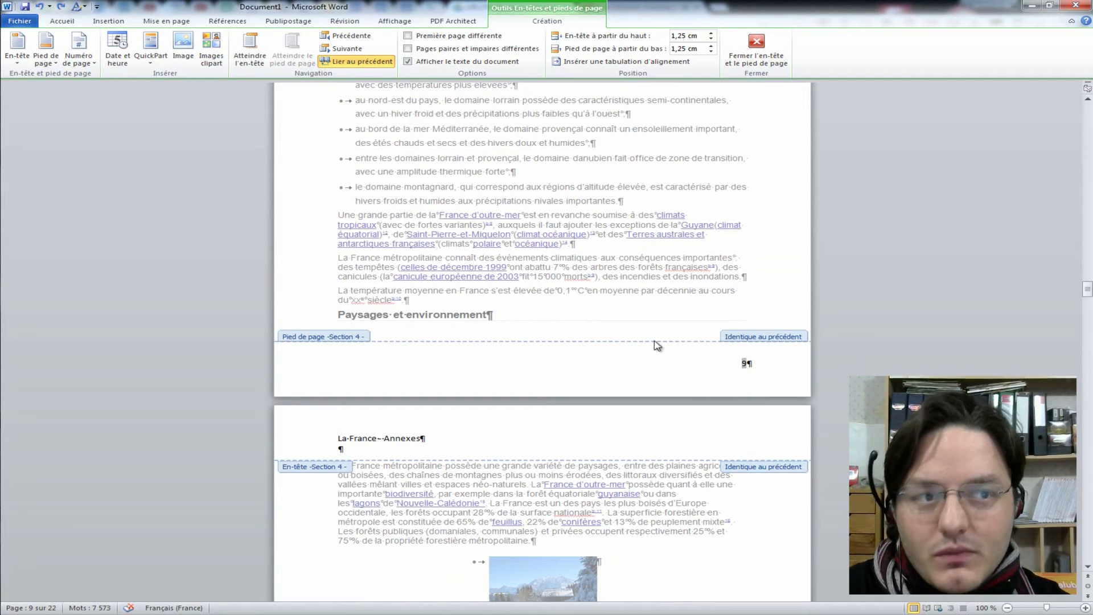
pyautogui.click(746, 365)
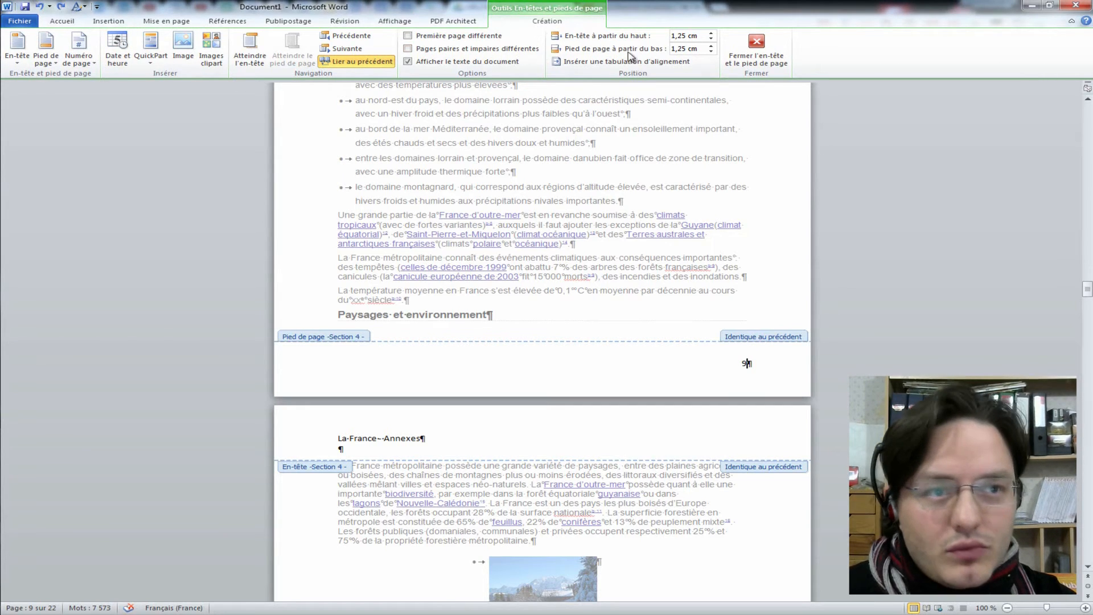
pyautogui.click(83, 58)
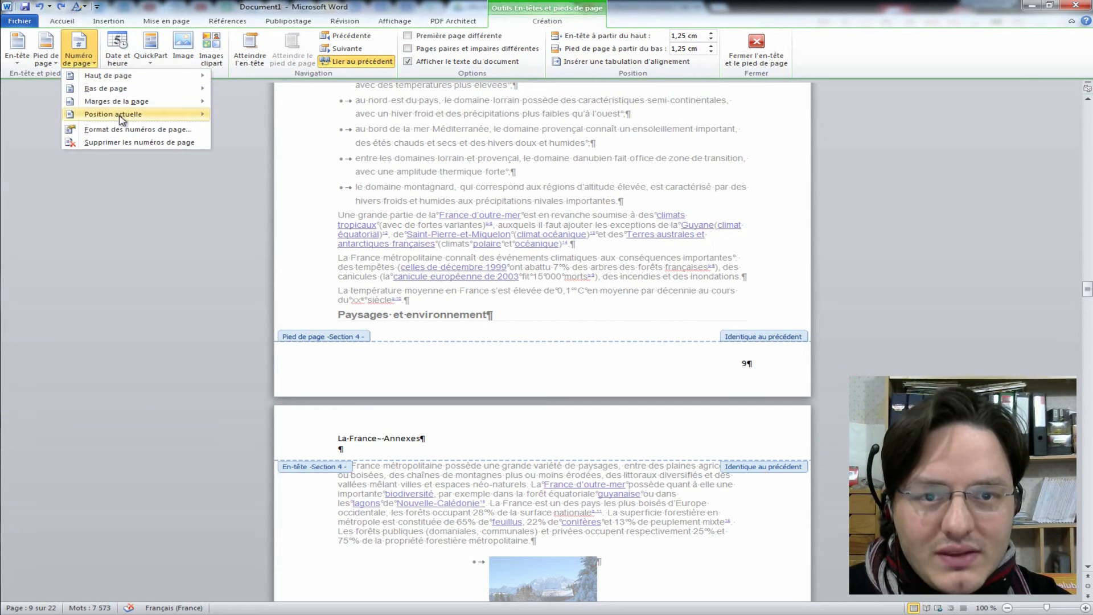
pyautogui.click(126, 130)
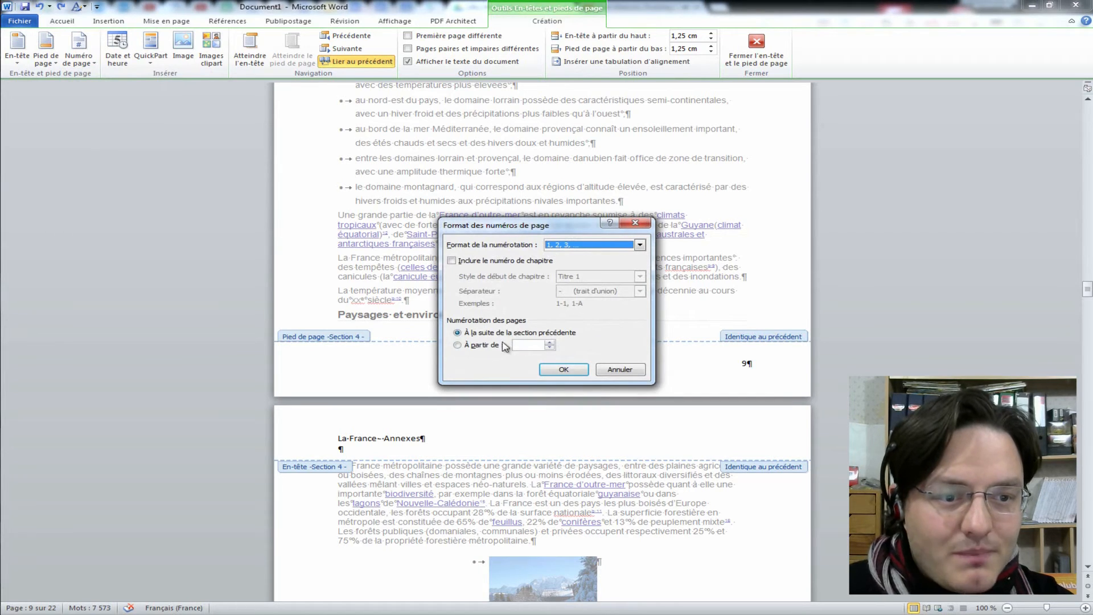
pyautogui.click(458, 345)
pyautogui.click(564, 370)
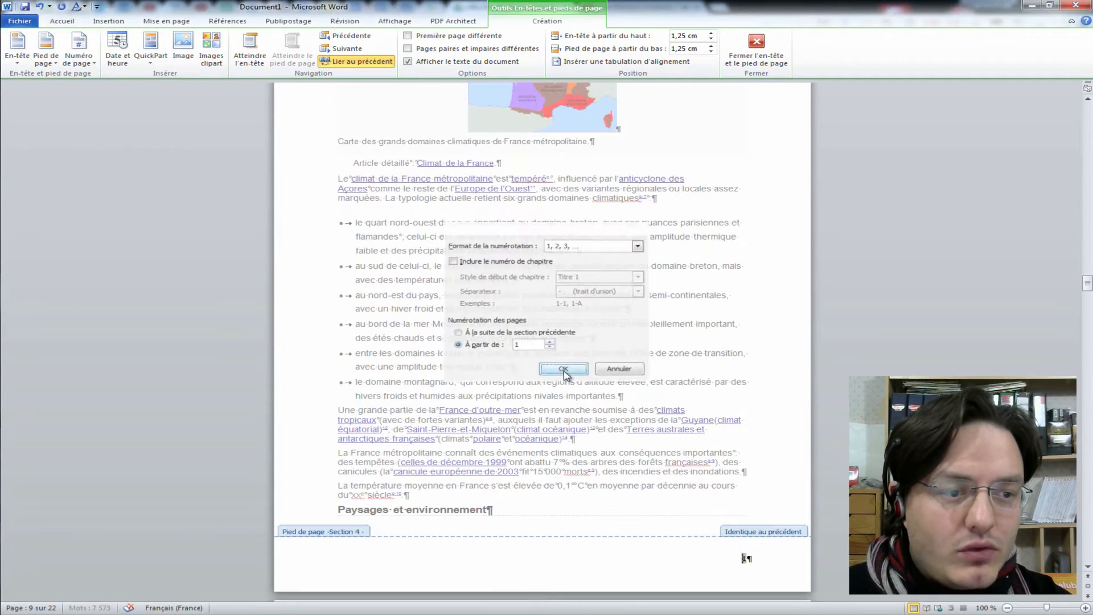
# Check the headers and footer page numbers around the section break before Climat and on the pages after it
pyautogui.scroll(3, 663, 370)
pyautogui.scroll(4, 671, 368)
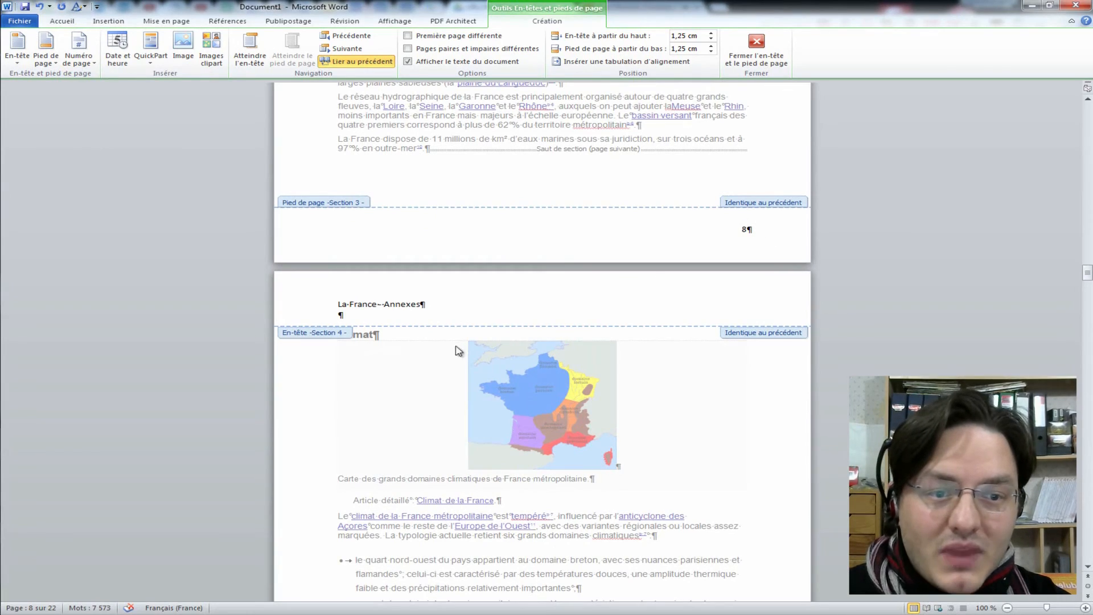
pyautogui.scroll(-15, 652, 353)
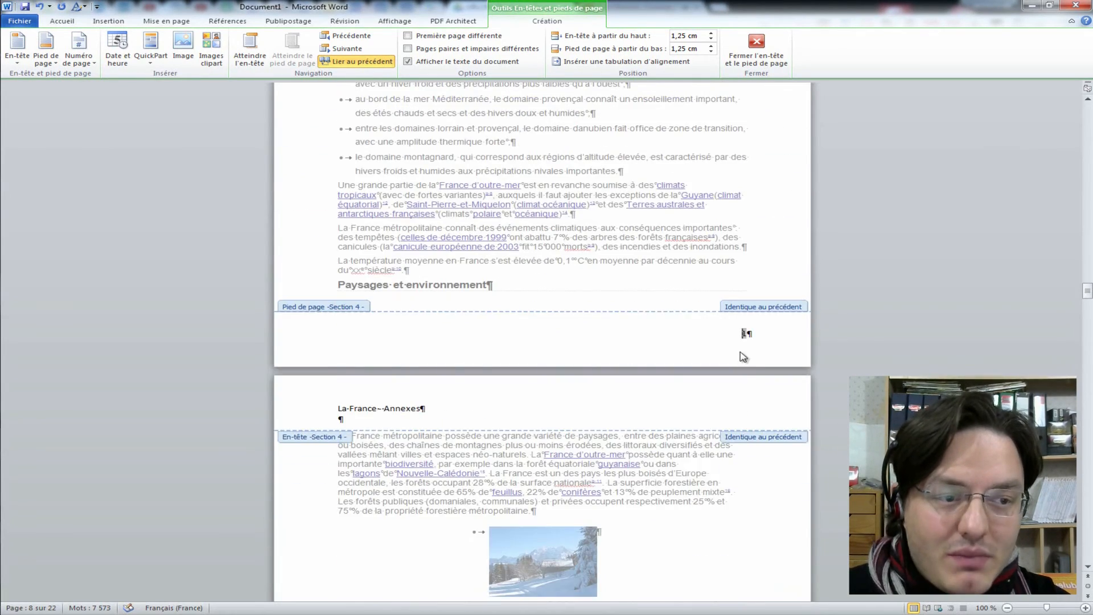
pyautogui.scroll(-20, 742, 353)
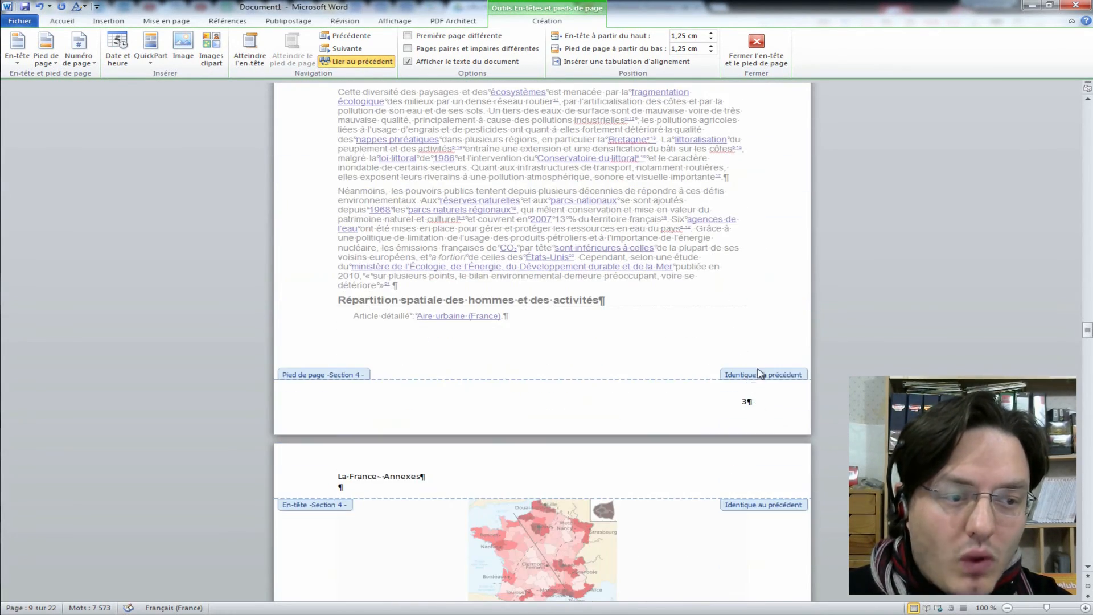
pyautogui.scroll(-12, 756, 399)
pyautogui.scroll(5, 501, 320)
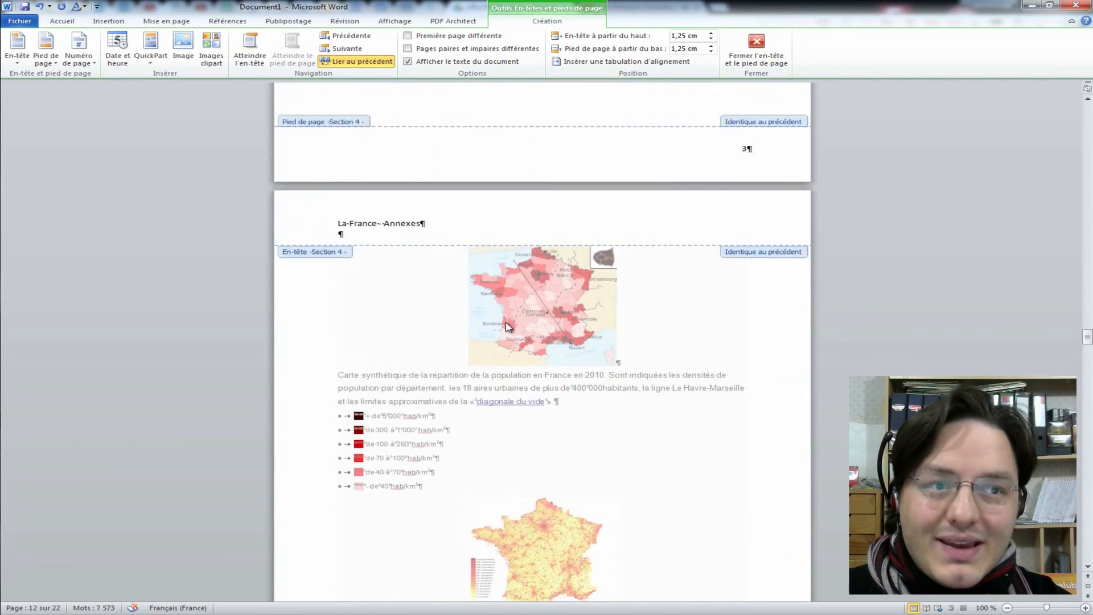
pyautogui.scroll(6, 509, 326)
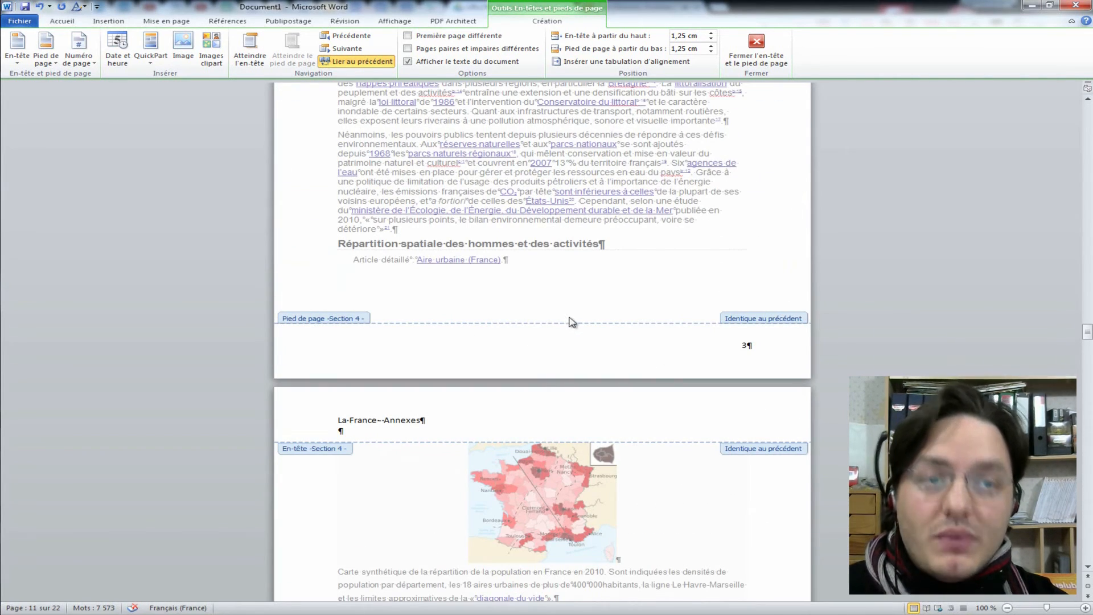
pyautogui.scroll(5, 569, 334)
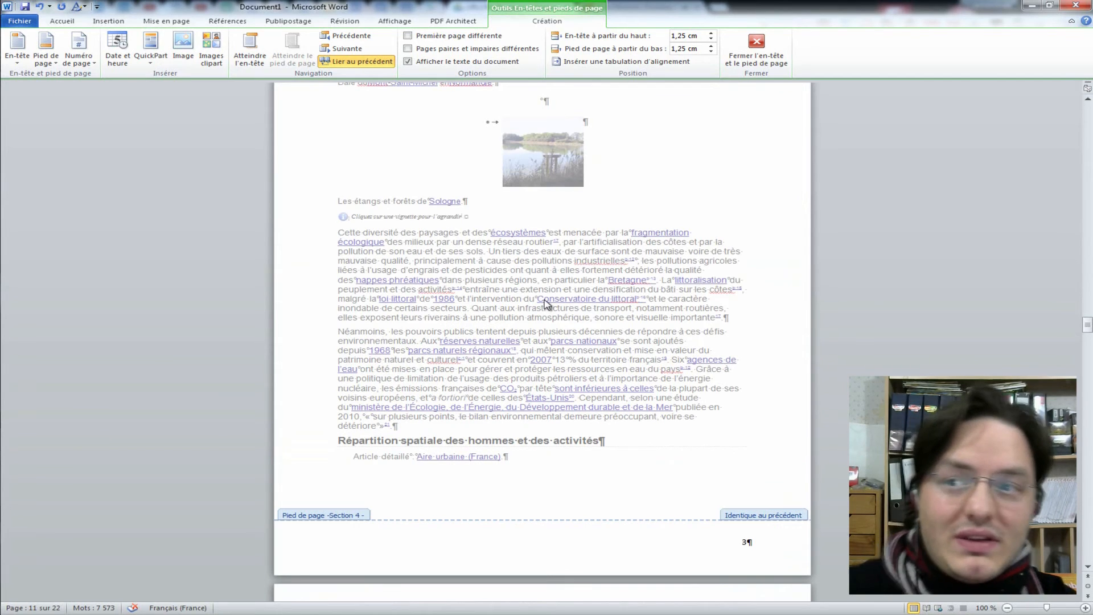